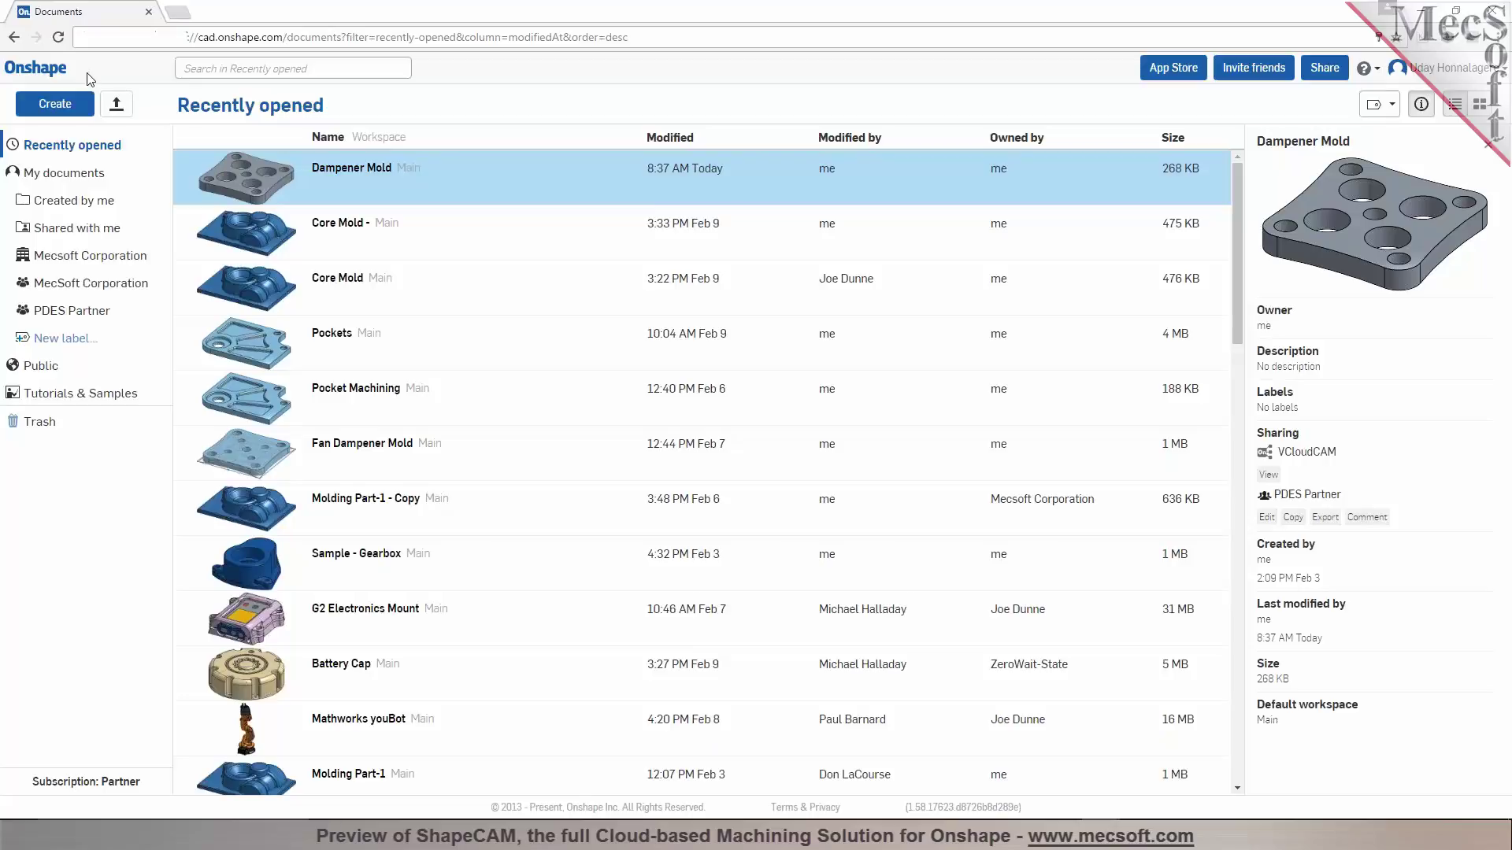
- Open the Core Mold document and inspect the mold in its Part Studio
left_click(320, 280)
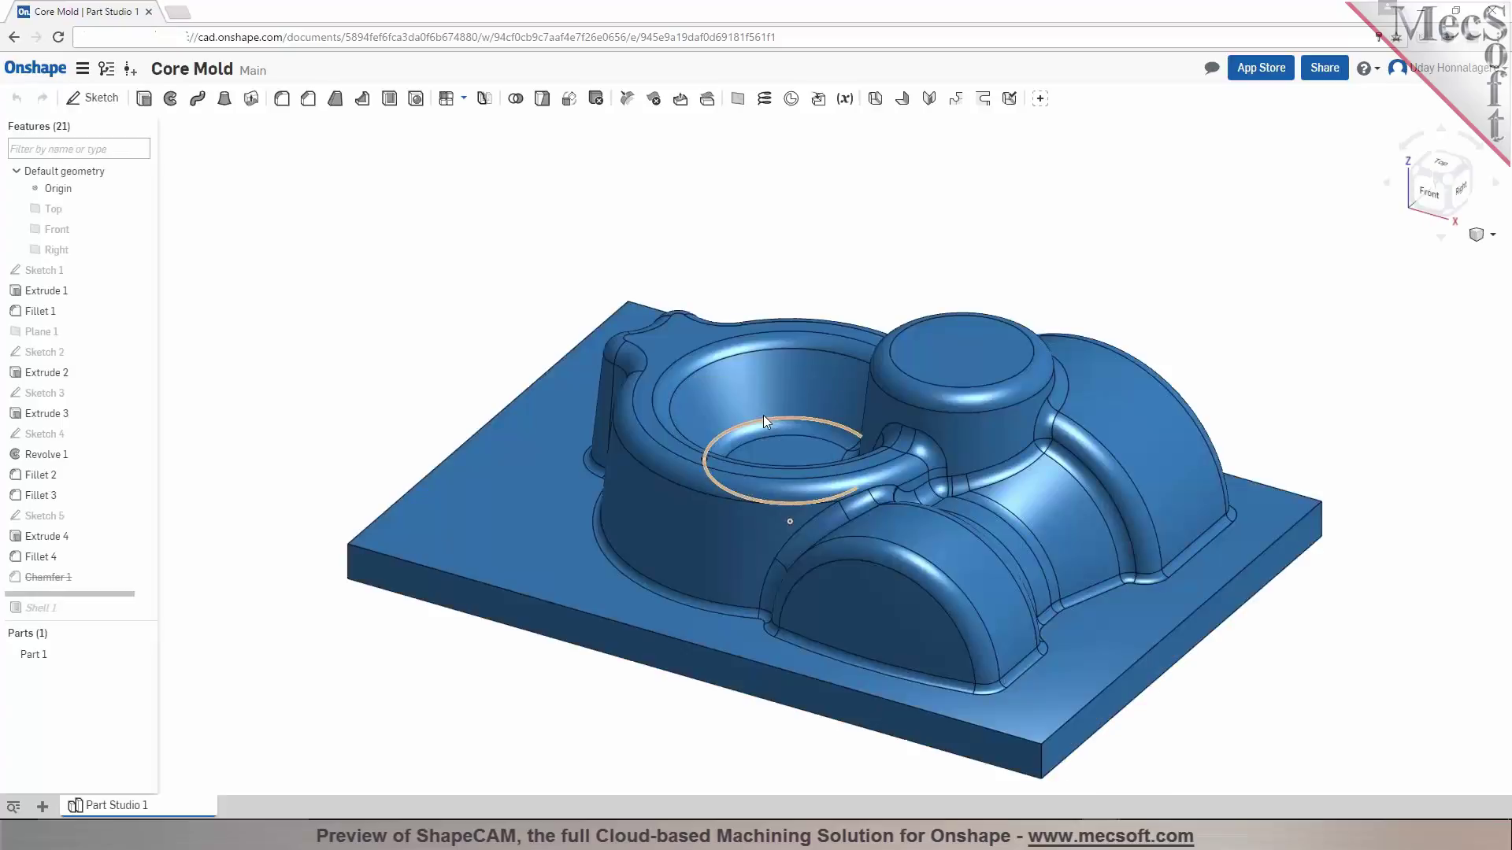
right_click_drag(763, 413, 556, 316)
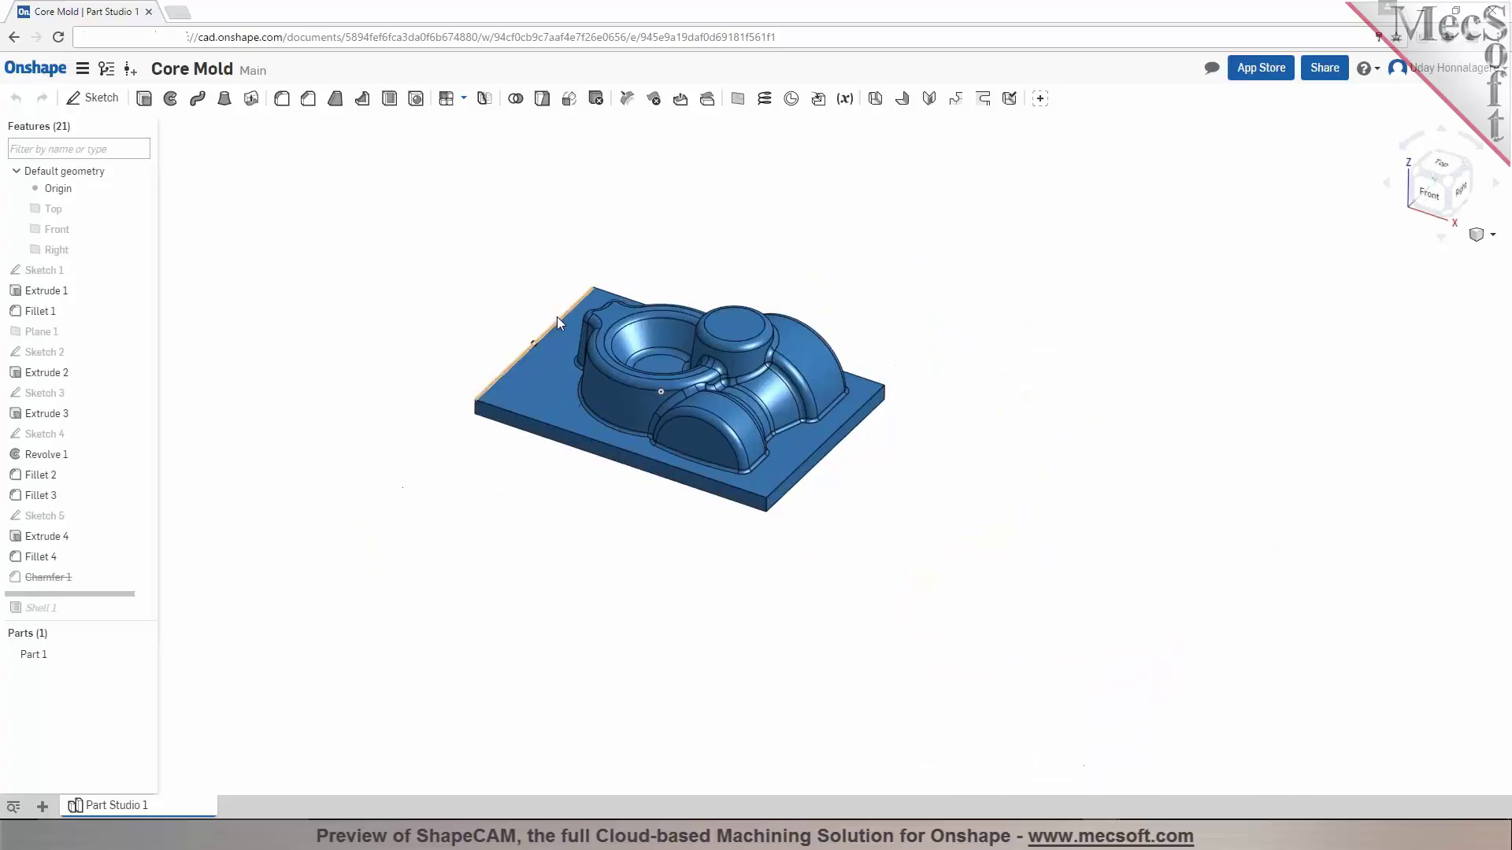
scroll(556, 317, "up", 3)
scroll(556, 317, "up", 3)
scroll(567, 323, "down", 2)
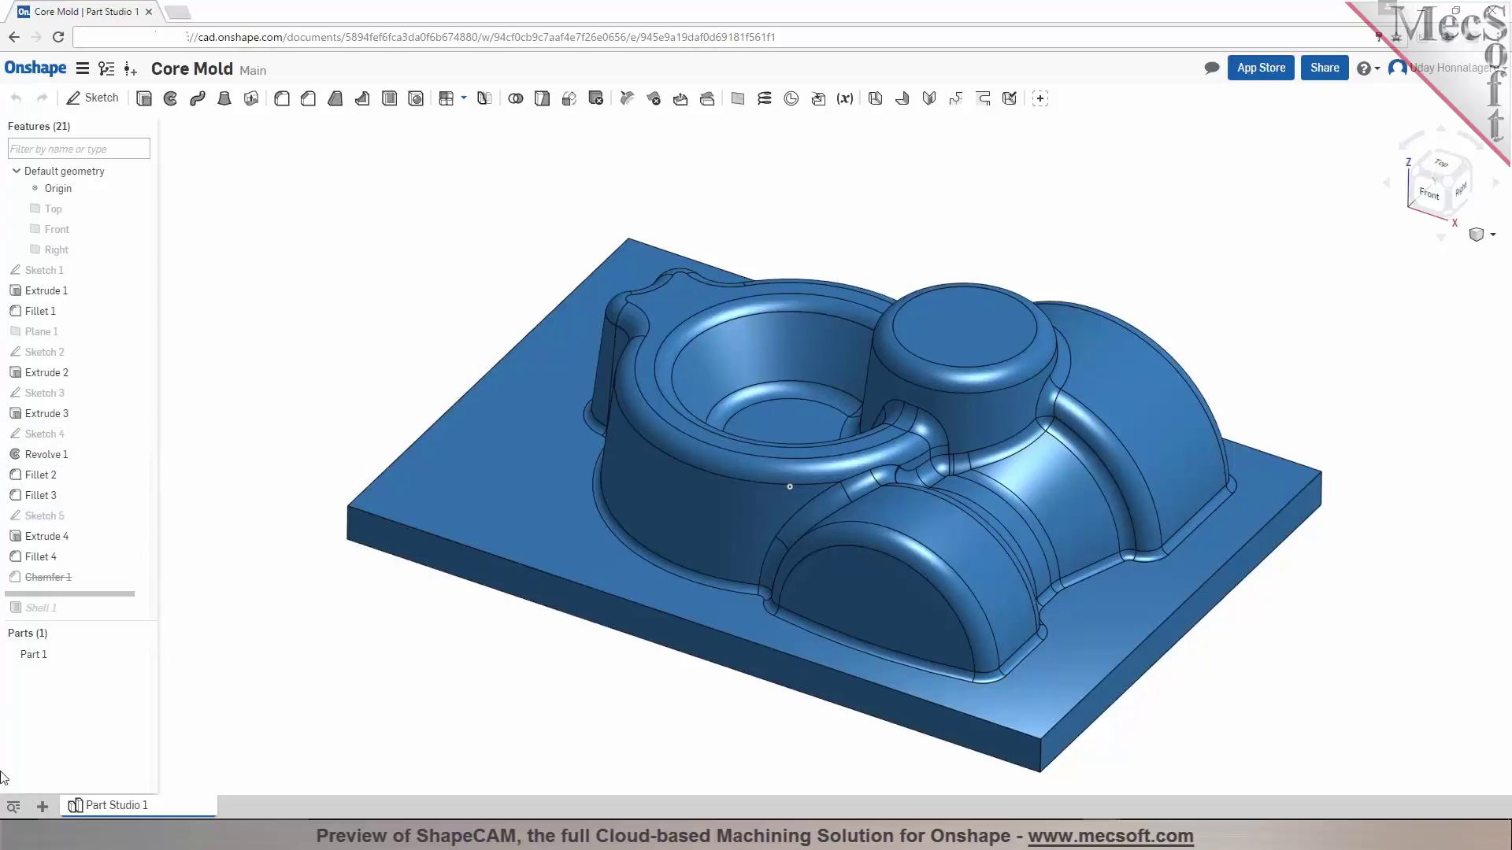
- Add the VCloudCAM application to the Core Mold document in its own tab
left_click(41, 808)
mouse_move(96, 644)
left_click(218, 638)
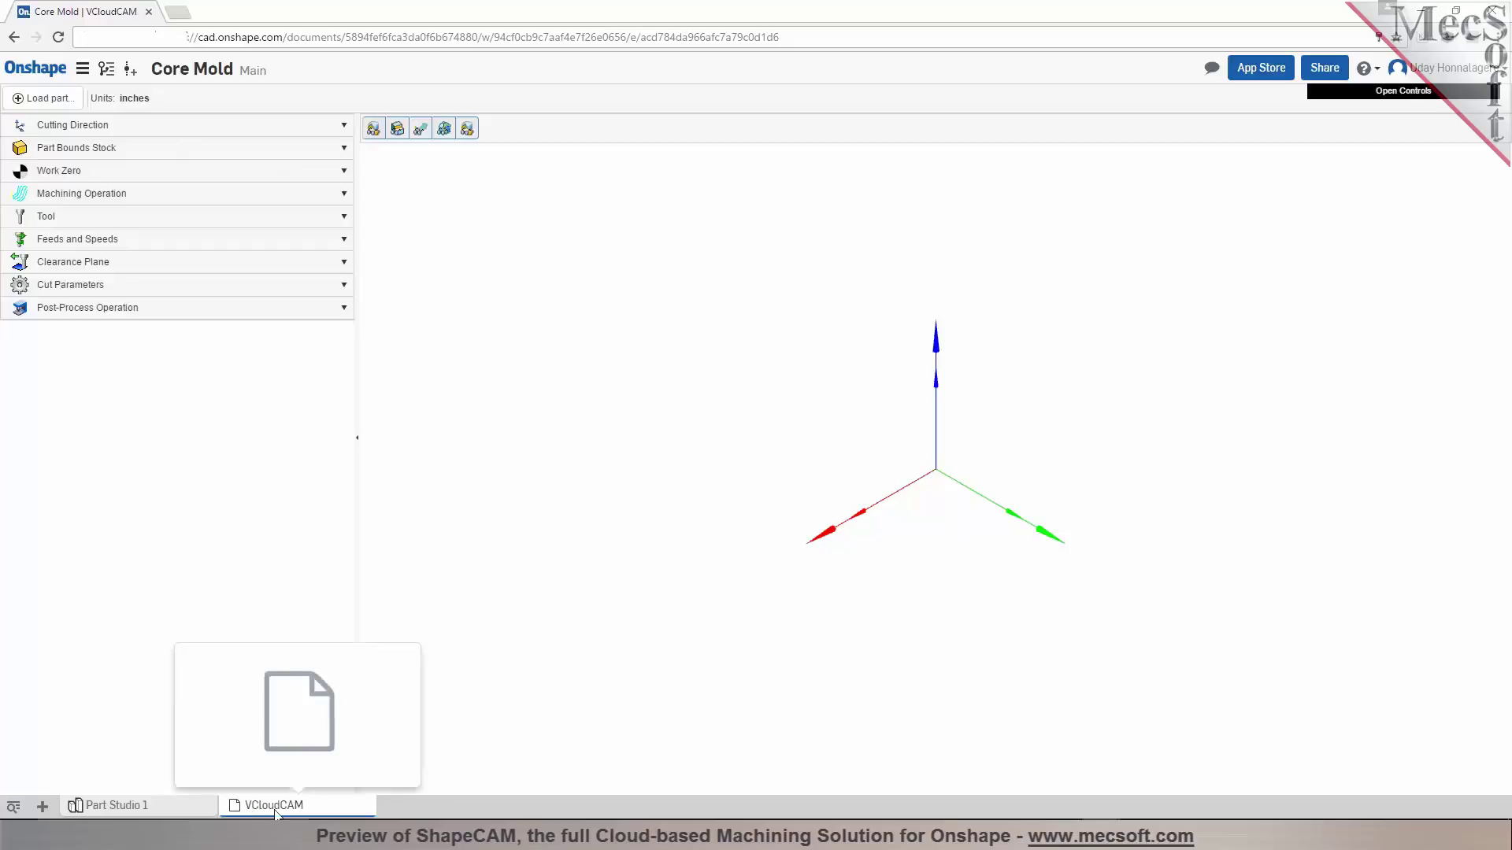
- Load the Core Mold part into VCloudCAM and inspect its shape
left_click(45, 99)
left_click(299, 240)
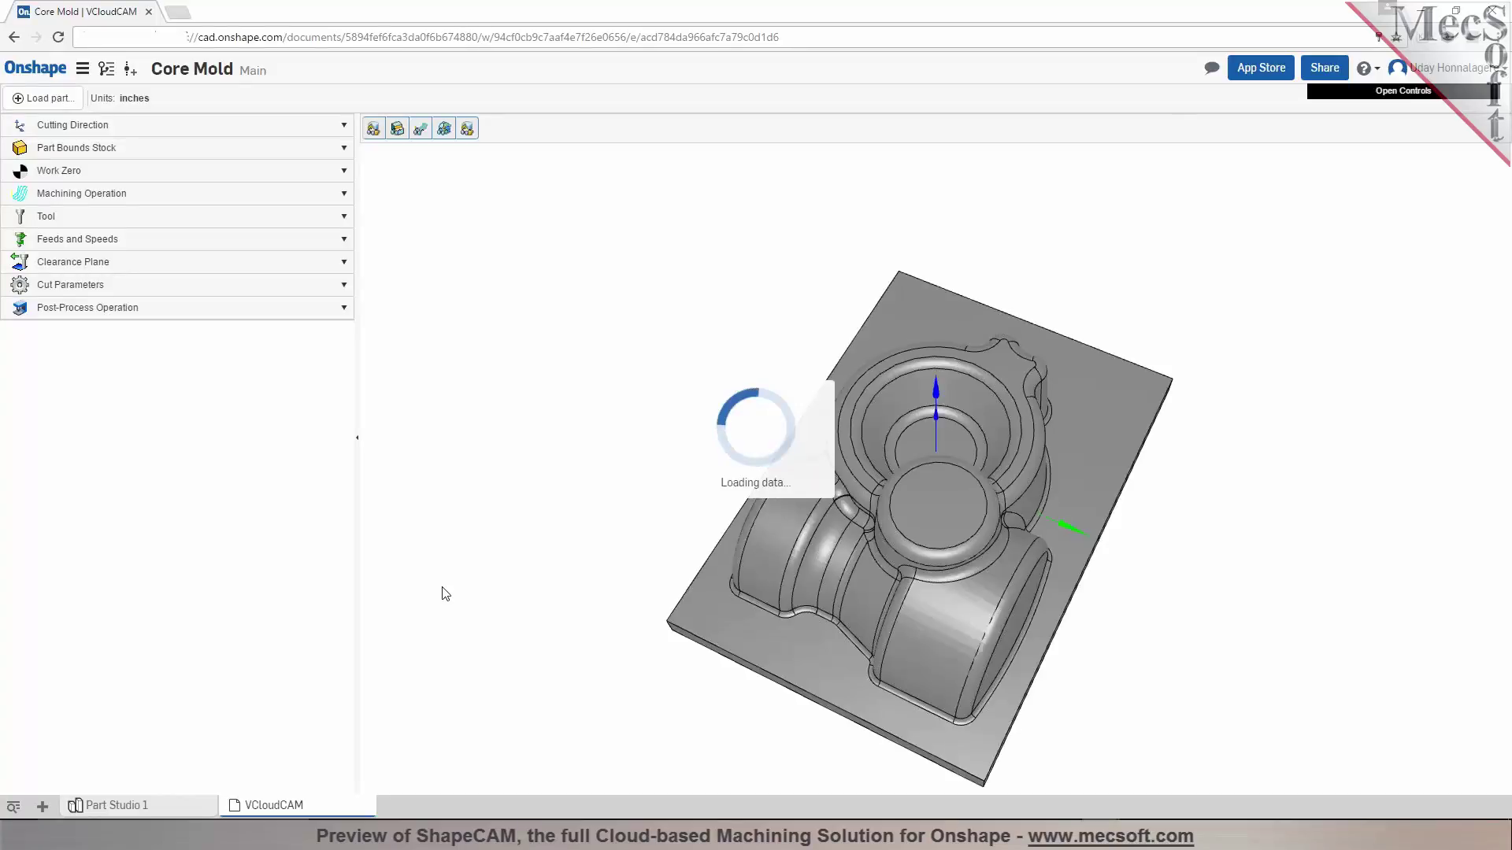
left_click_drag(630, 545, 813, 516)
scroll(961, 603, "up", 5)
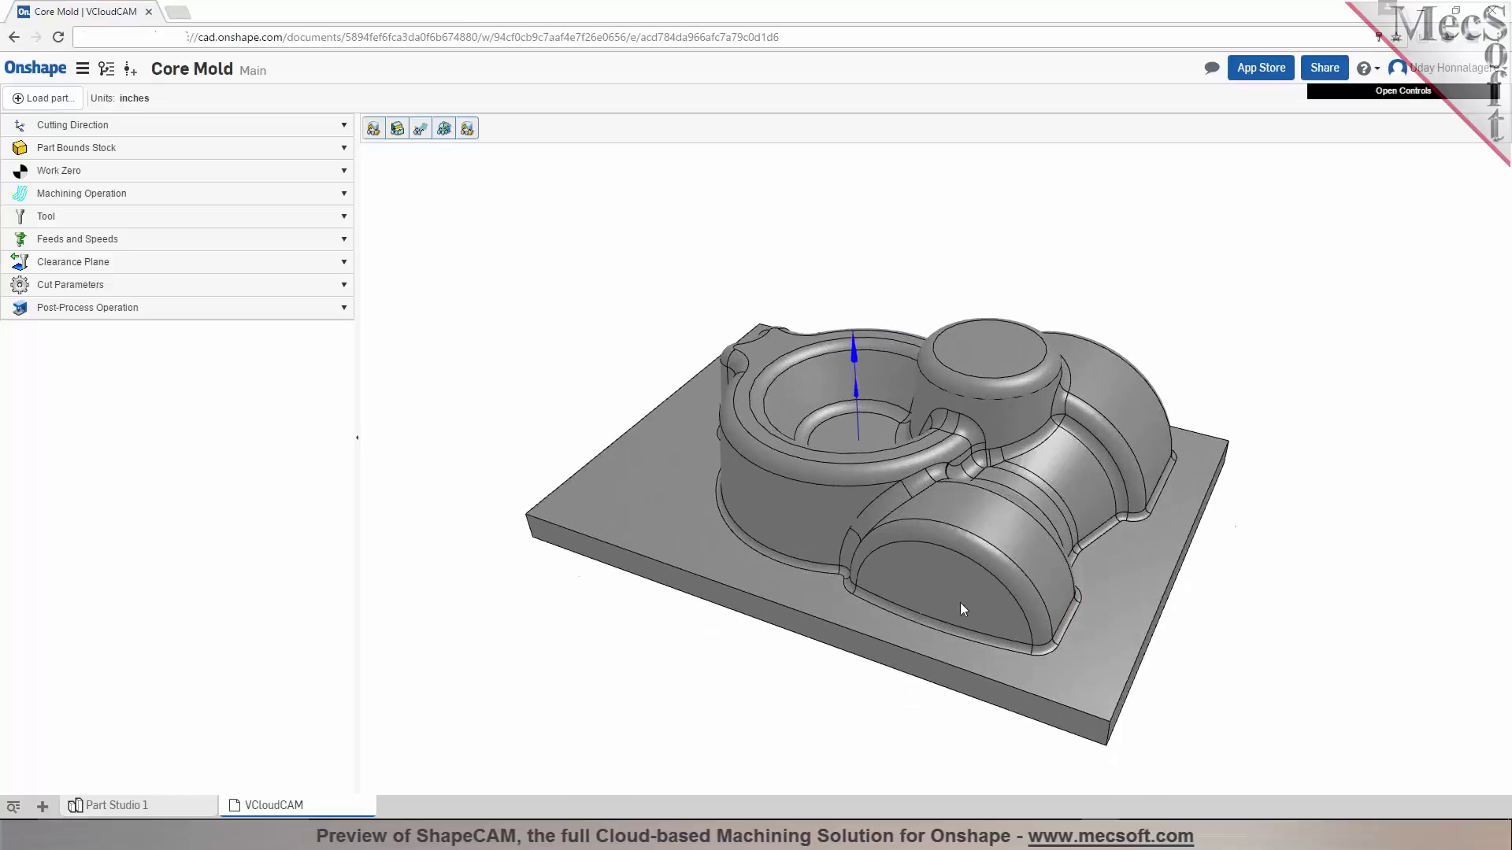
left_click_drag(791, 581, 764, 593)
right_click_drag(764, 593, 777, 618)
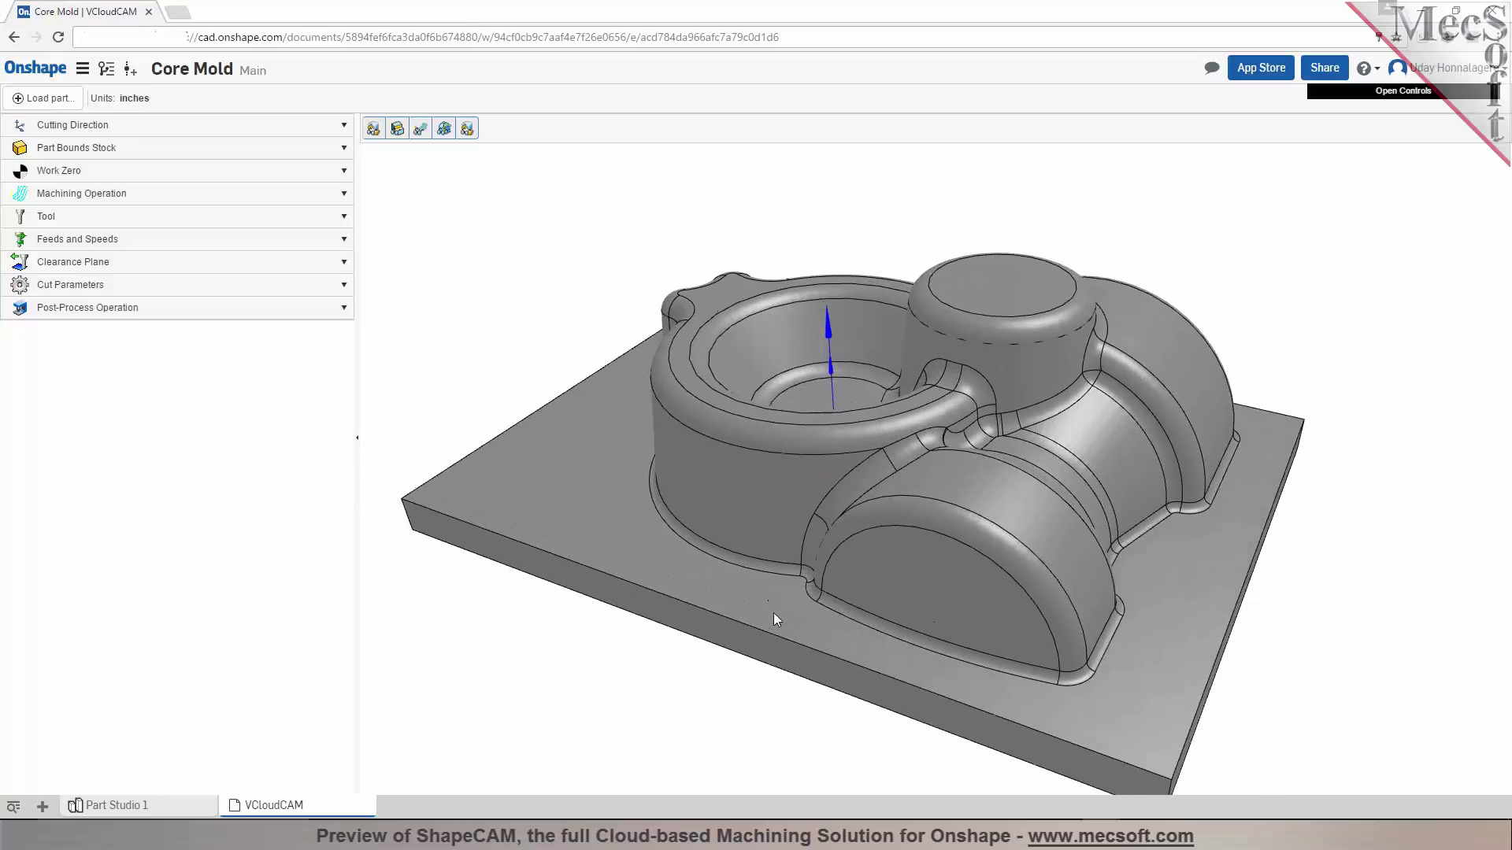
right_click_drag(1128, 376, 832, 555)
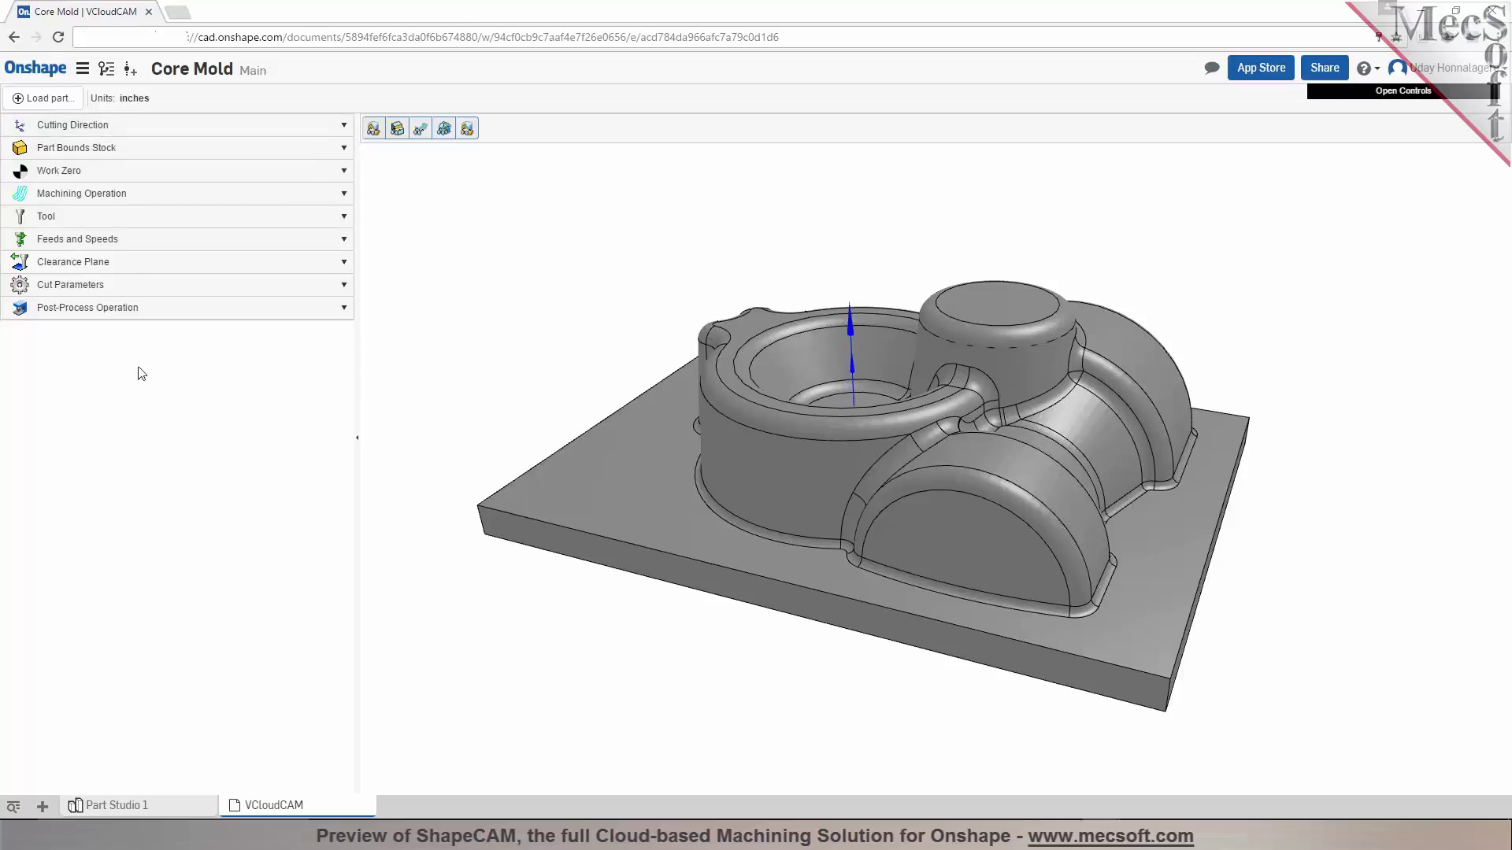
- Check the cutting direction and display the part bounds stock around the mold, keeping the X, Y and Z offsets at 0
left_click(43, 127)
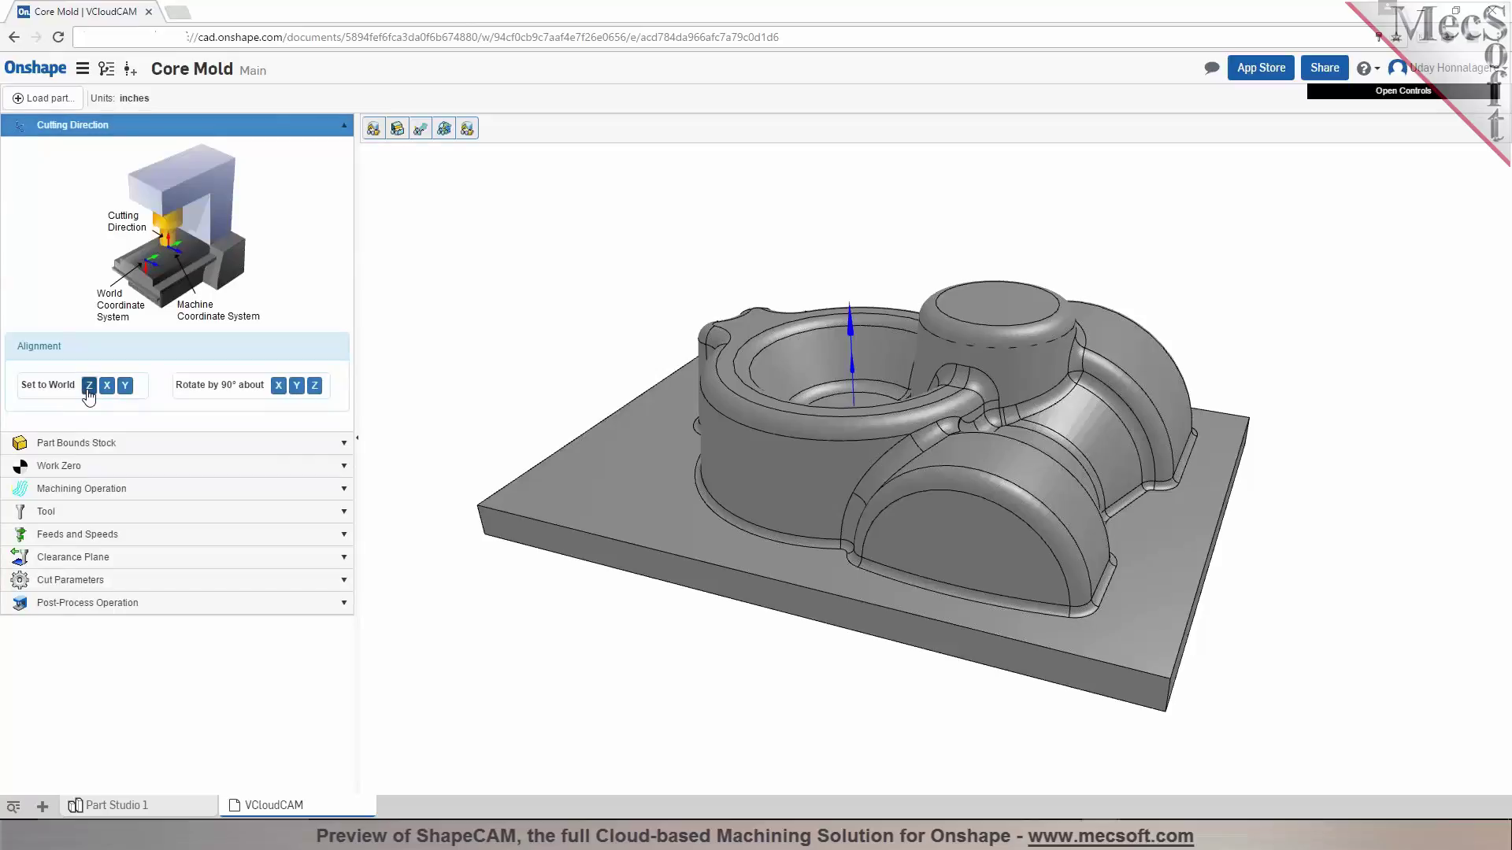
left_click(94, 443)
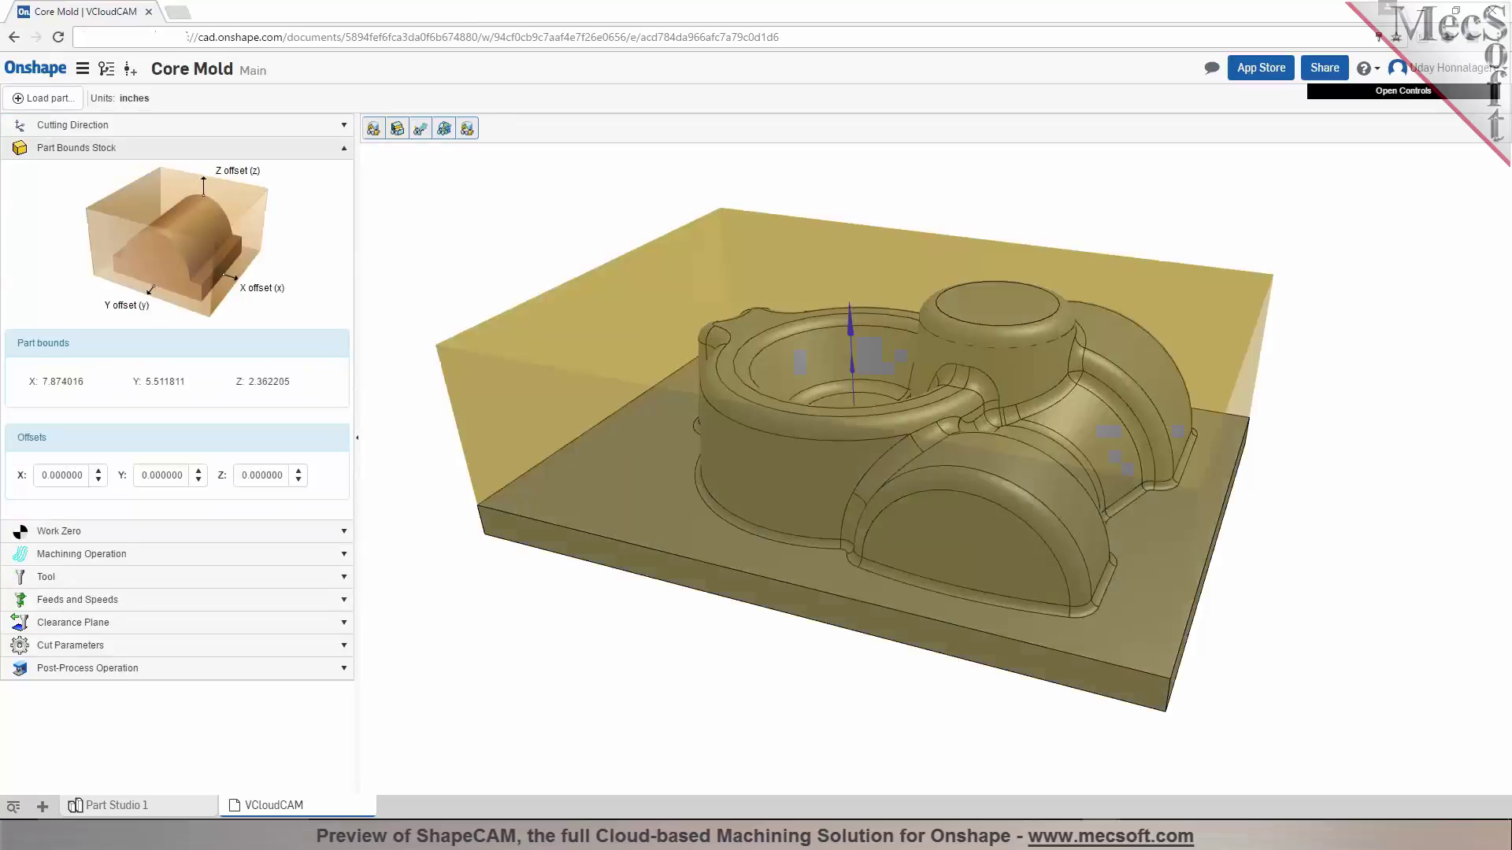
left_click_drag(654, 660, 692, 621)
scroll(691, 621, "down", 3)
right_click_drag(725, 587, 713, 615)
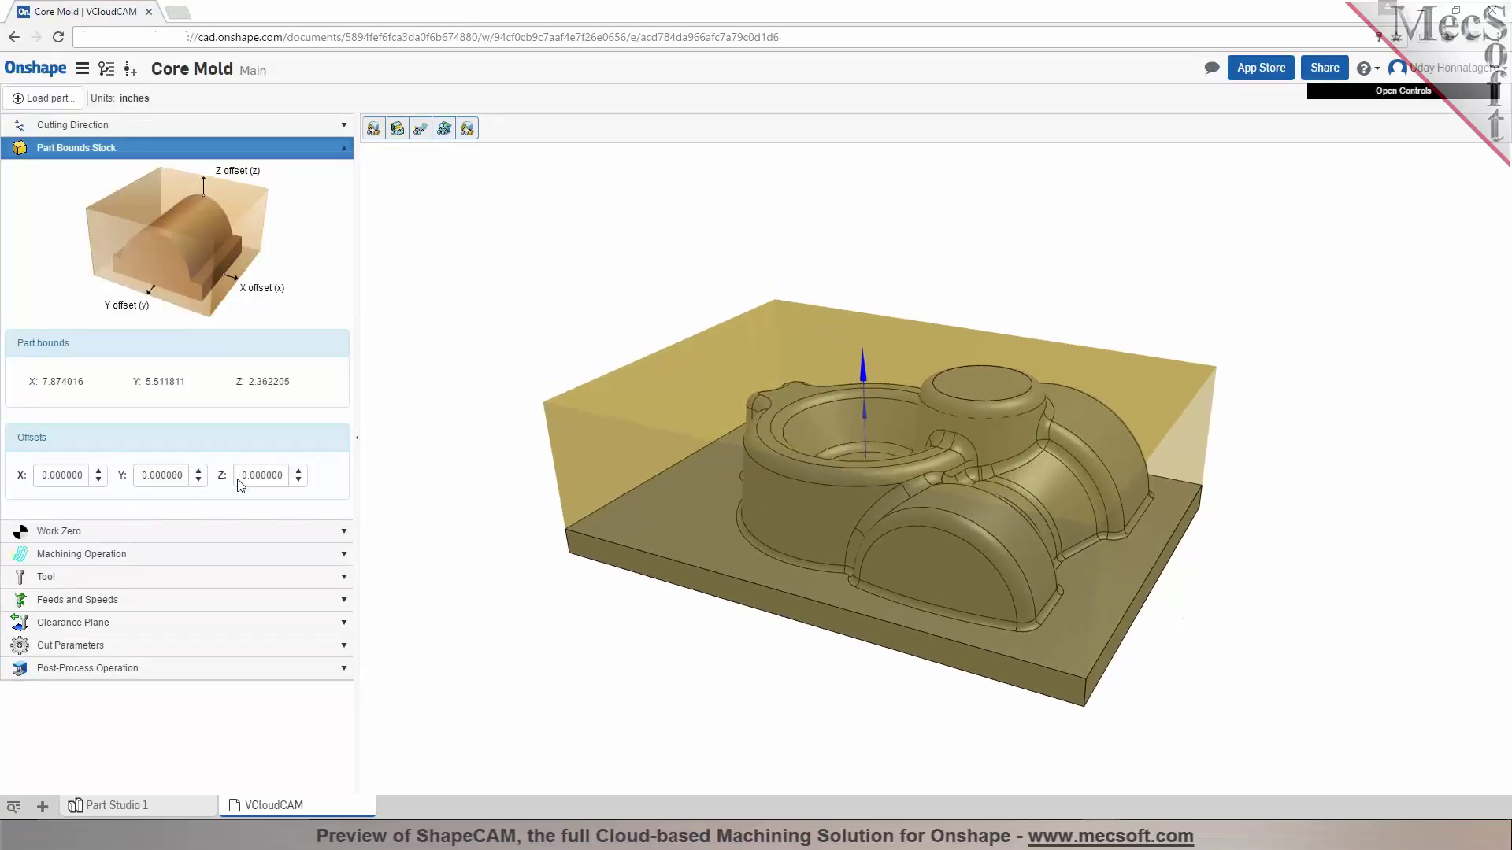
- Set the work zero to the stock box's South West corner on the Highest Z face
left_click(149, 533)
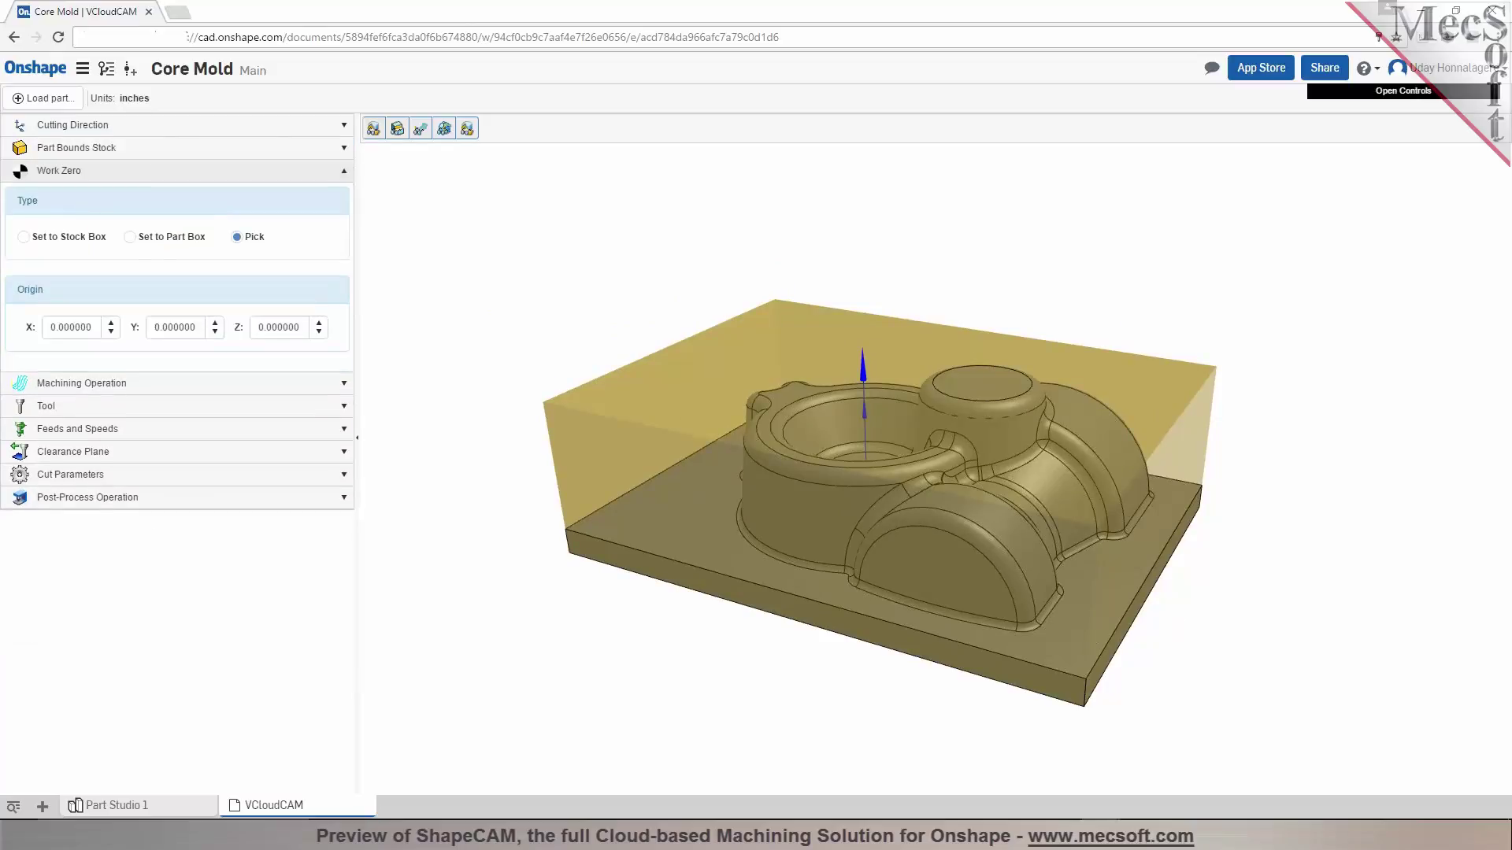
left_click(24, 237)
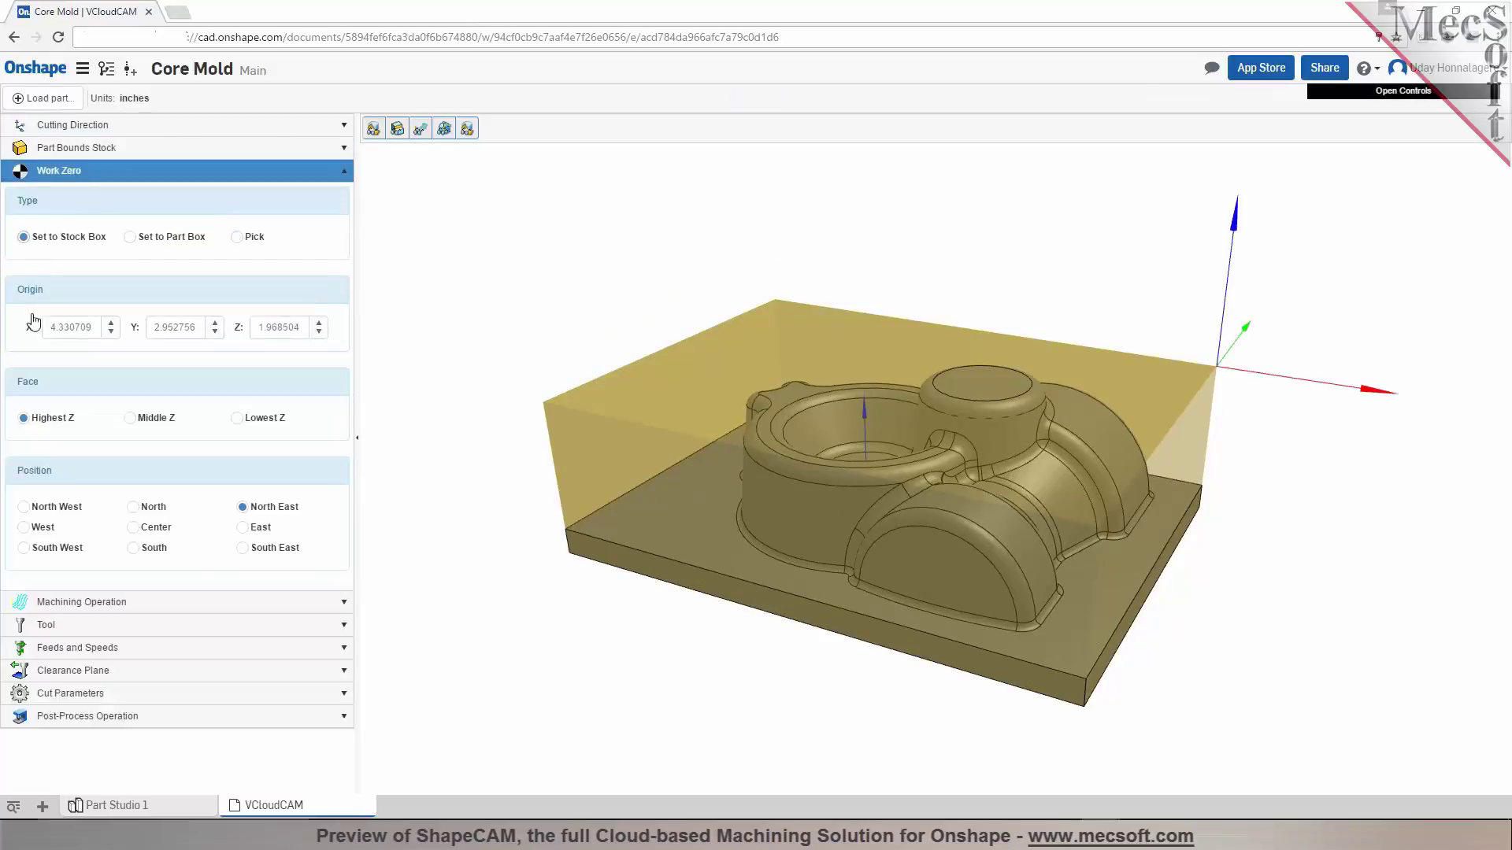
left_click(46, 549)
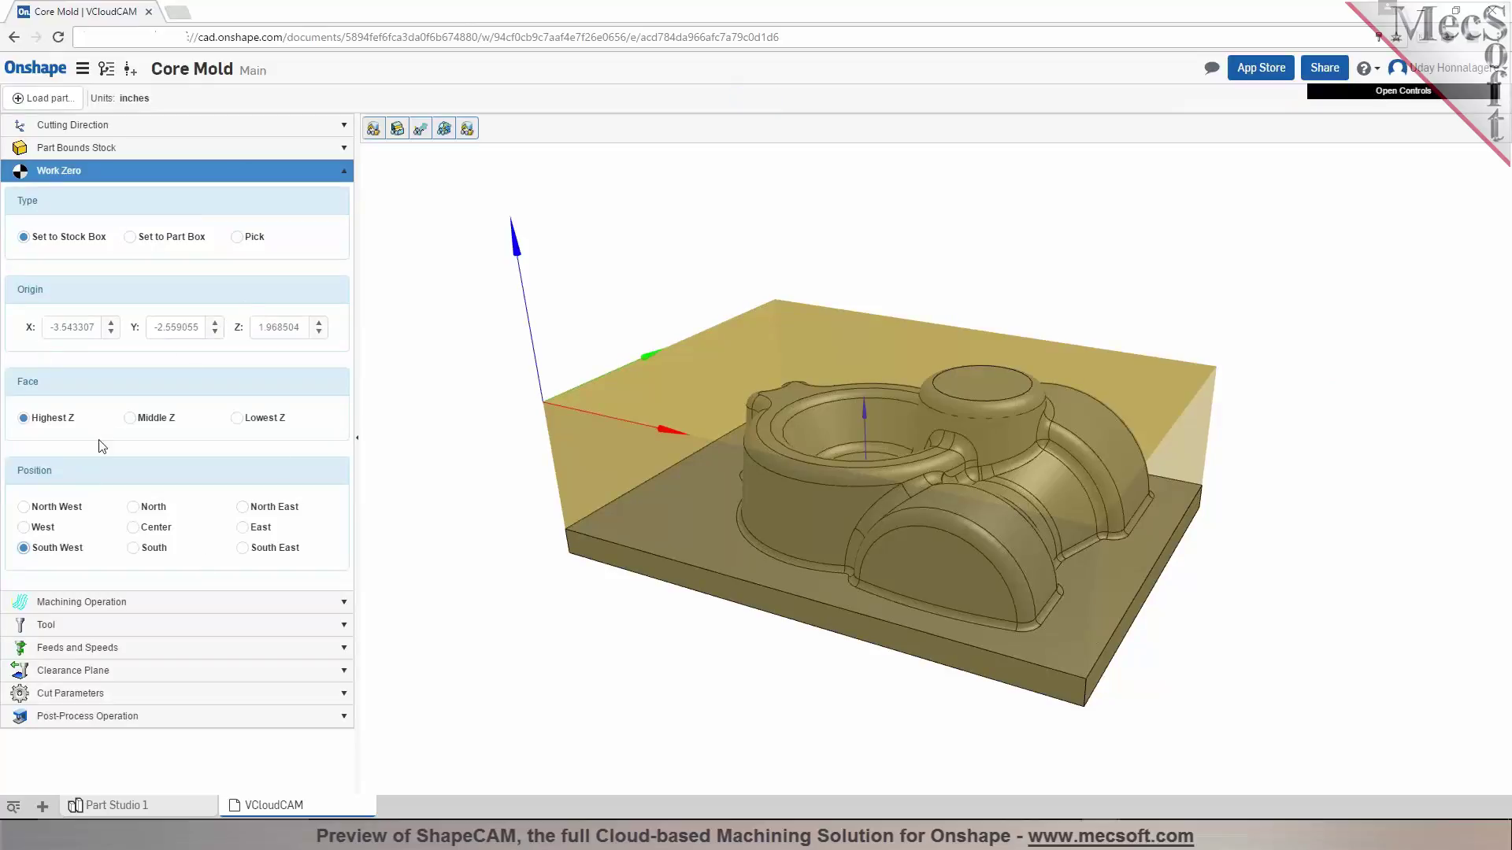
- Define the machining operation as 3 Axis with the Z Level Roughing type
left_click(101, 603)
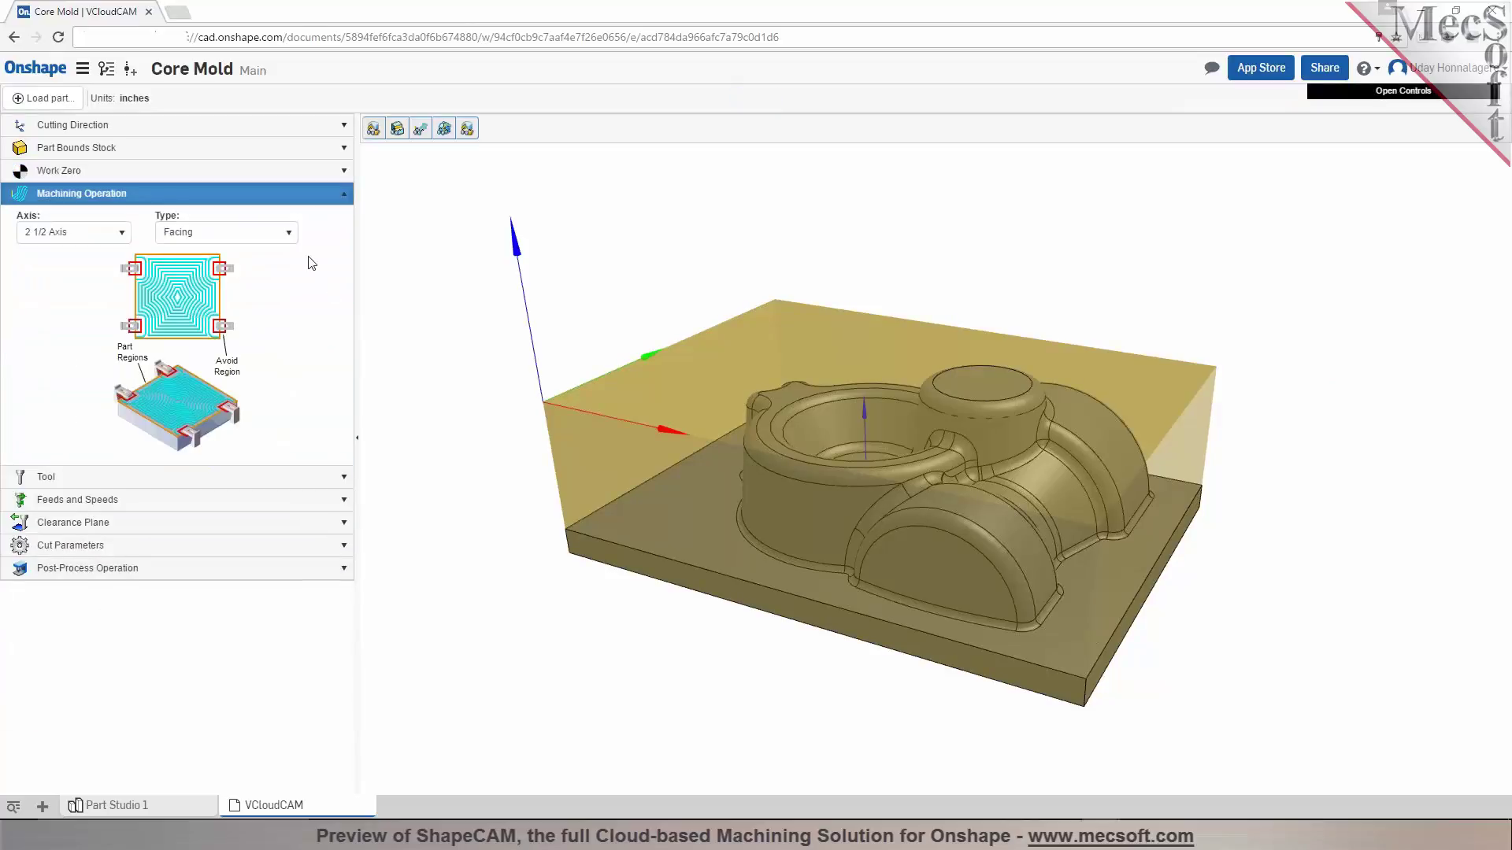
left_click(290, 233)
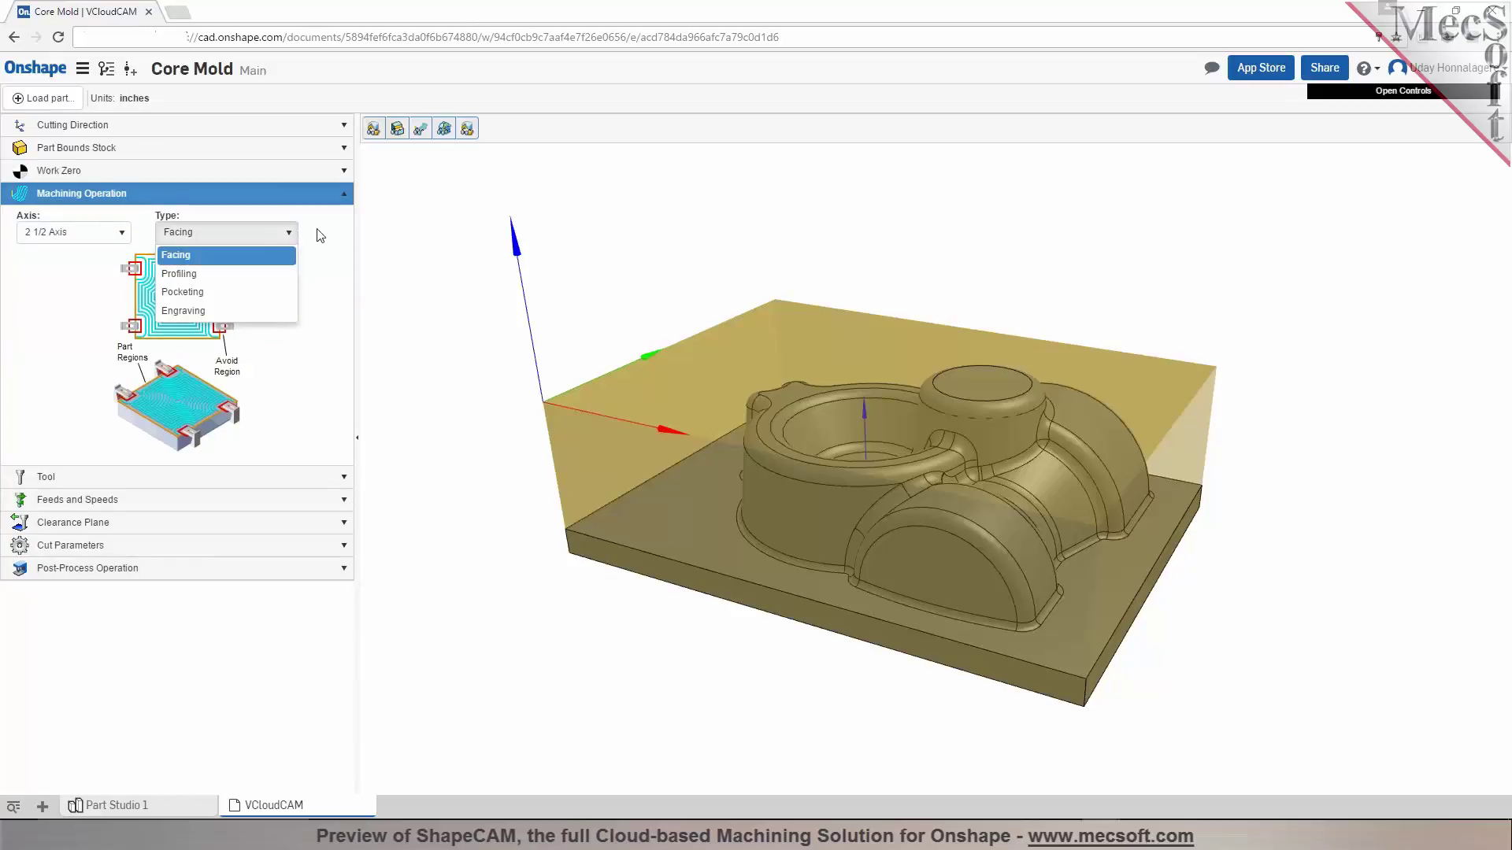
left_click(317, 233)
left_click(117, 233)
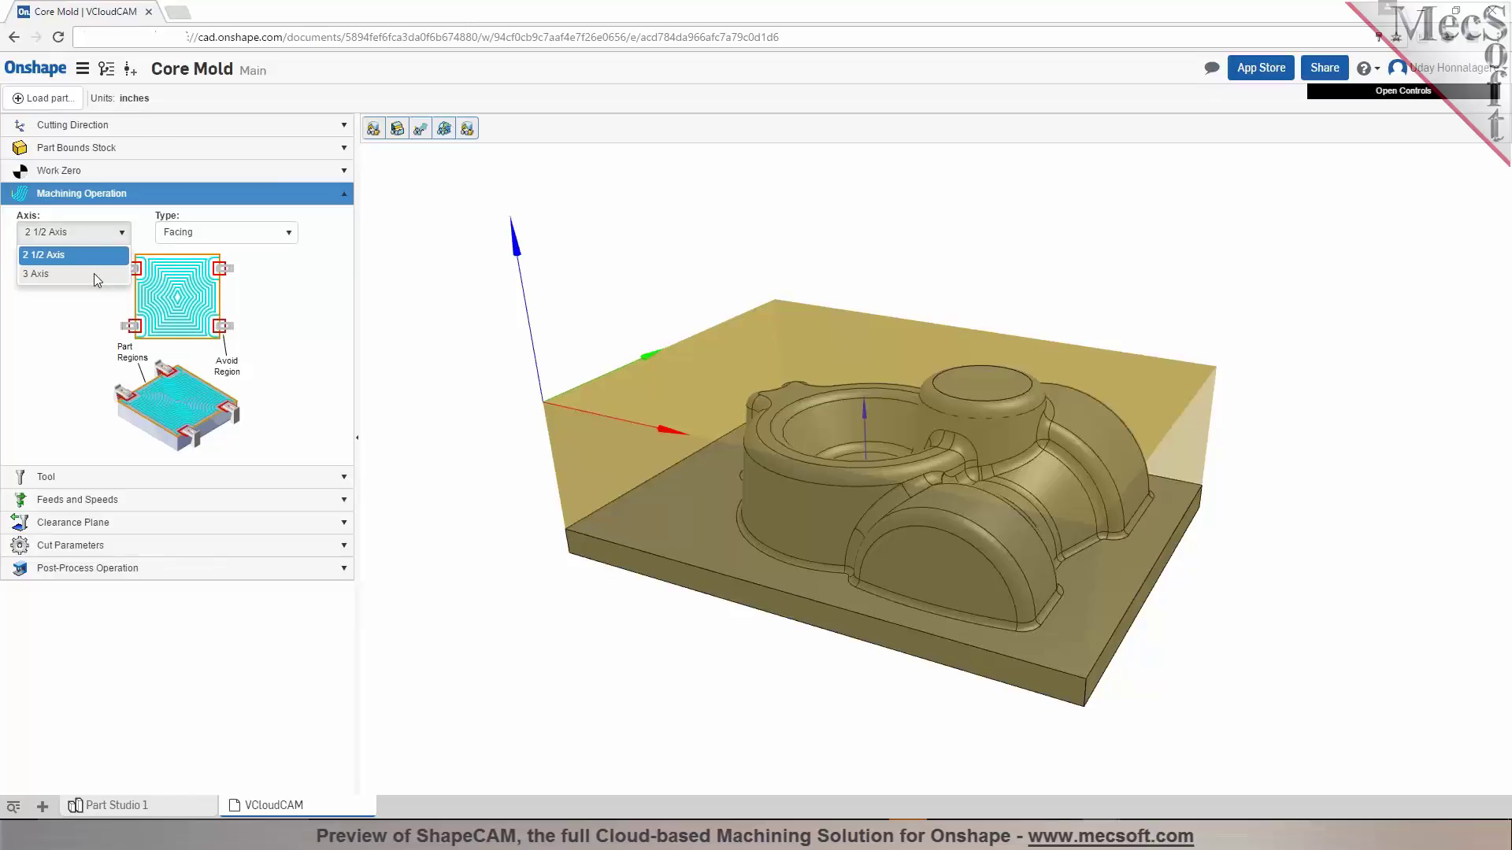
left_click(93, 272)
left_click(289, 233)
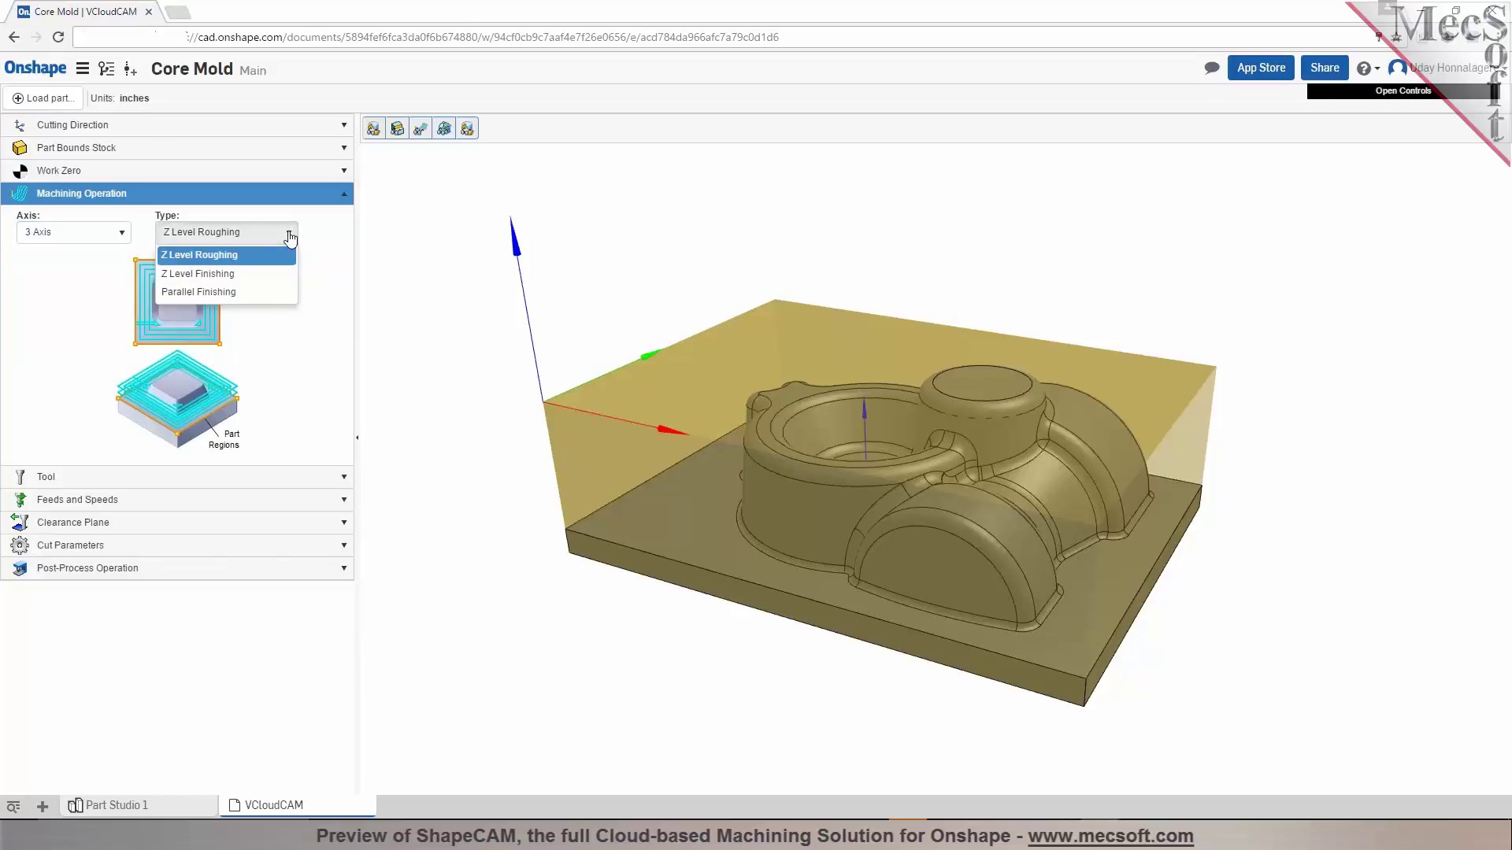
left_click(287, 255)
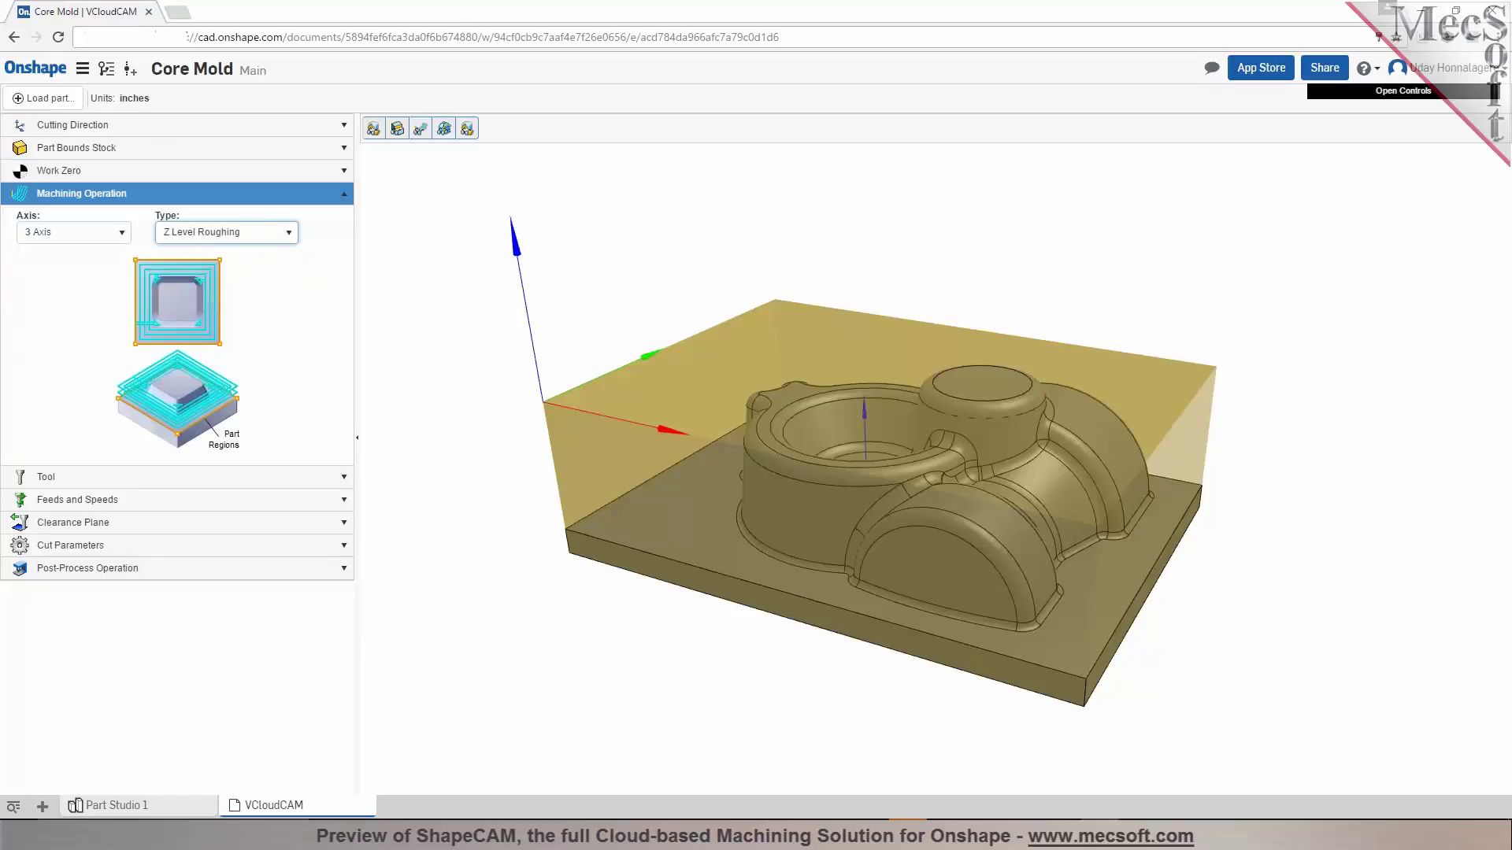
- Choose a Flat mill tool and review the feeds and speeds and the clearance plane definition
left_click(197, 477)
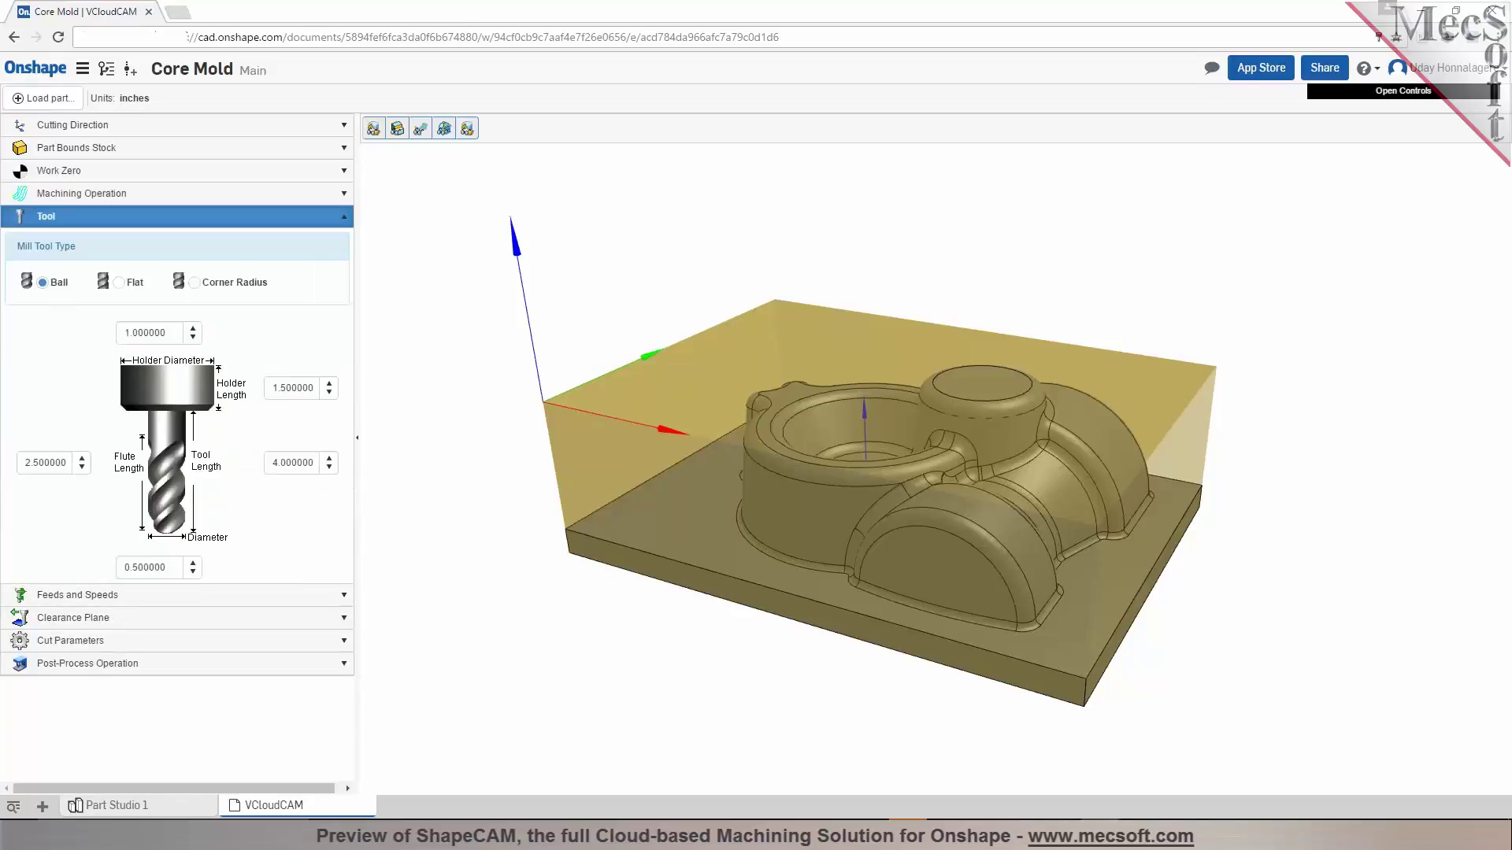
left_click(120, 283)
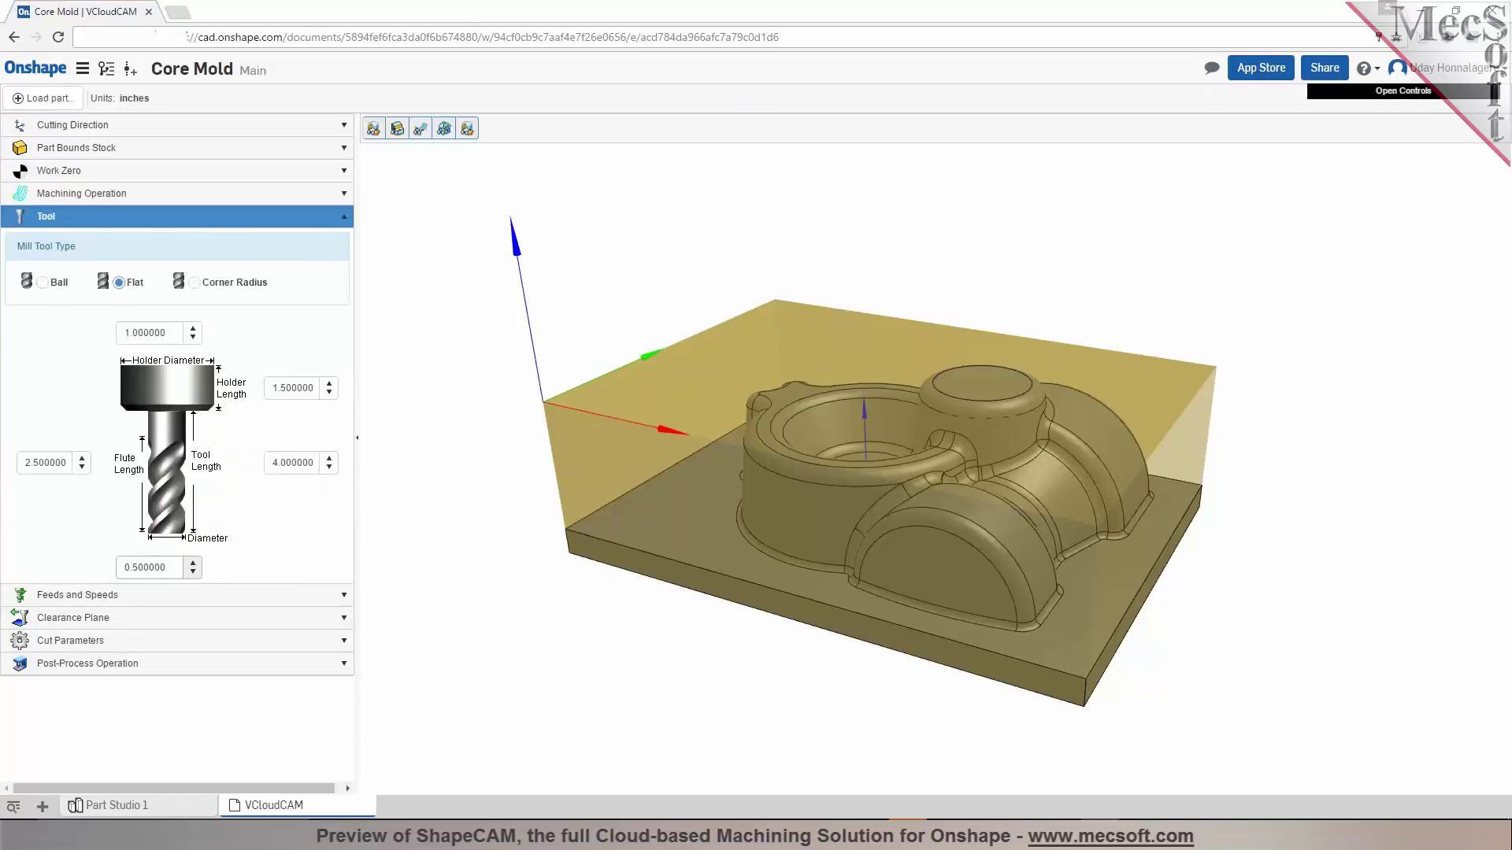
left_click(152, 596)
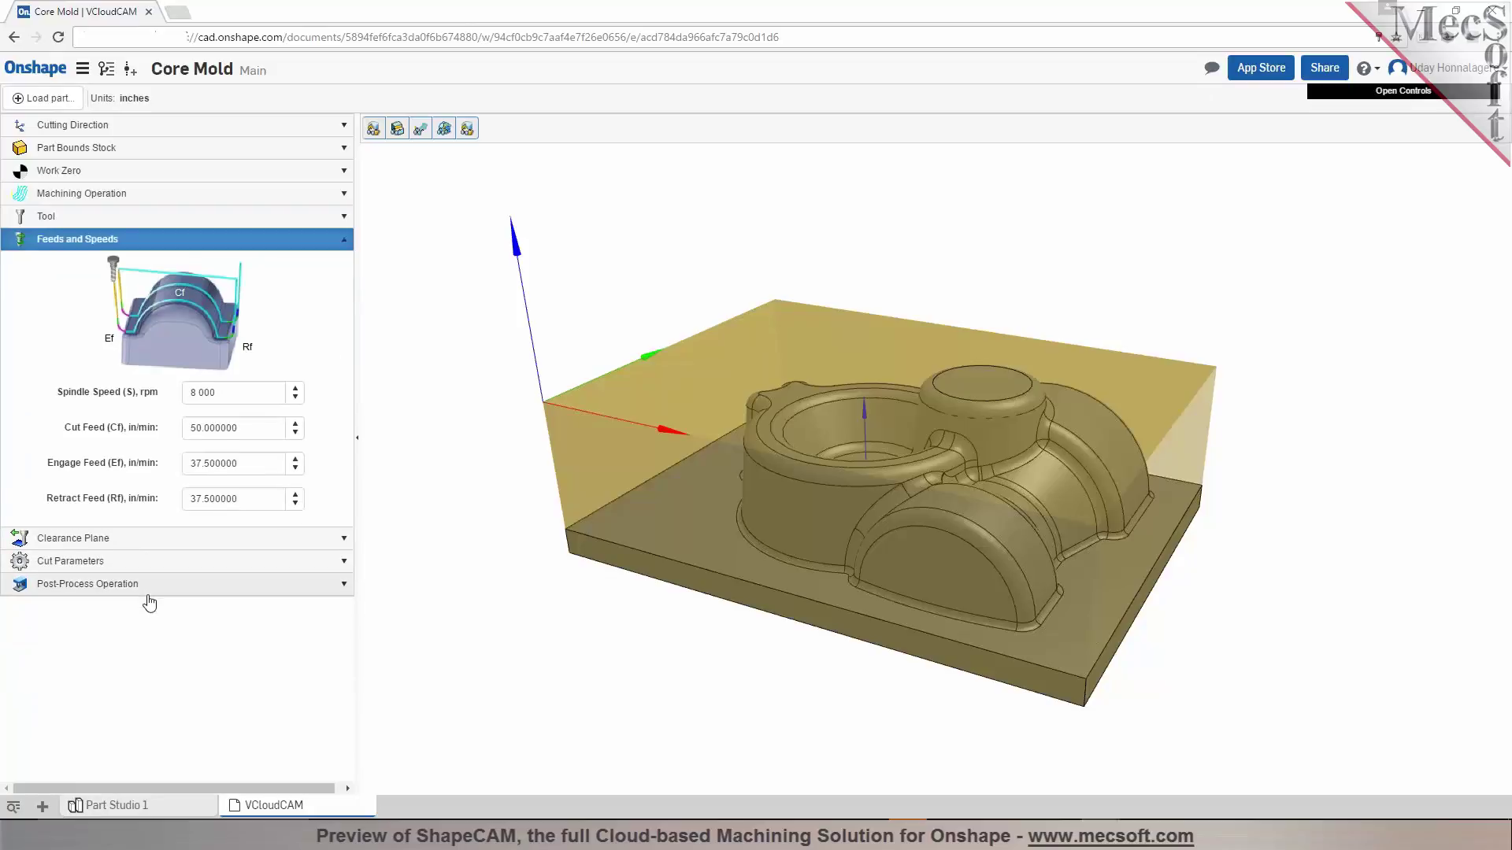
left_click(223, 541)
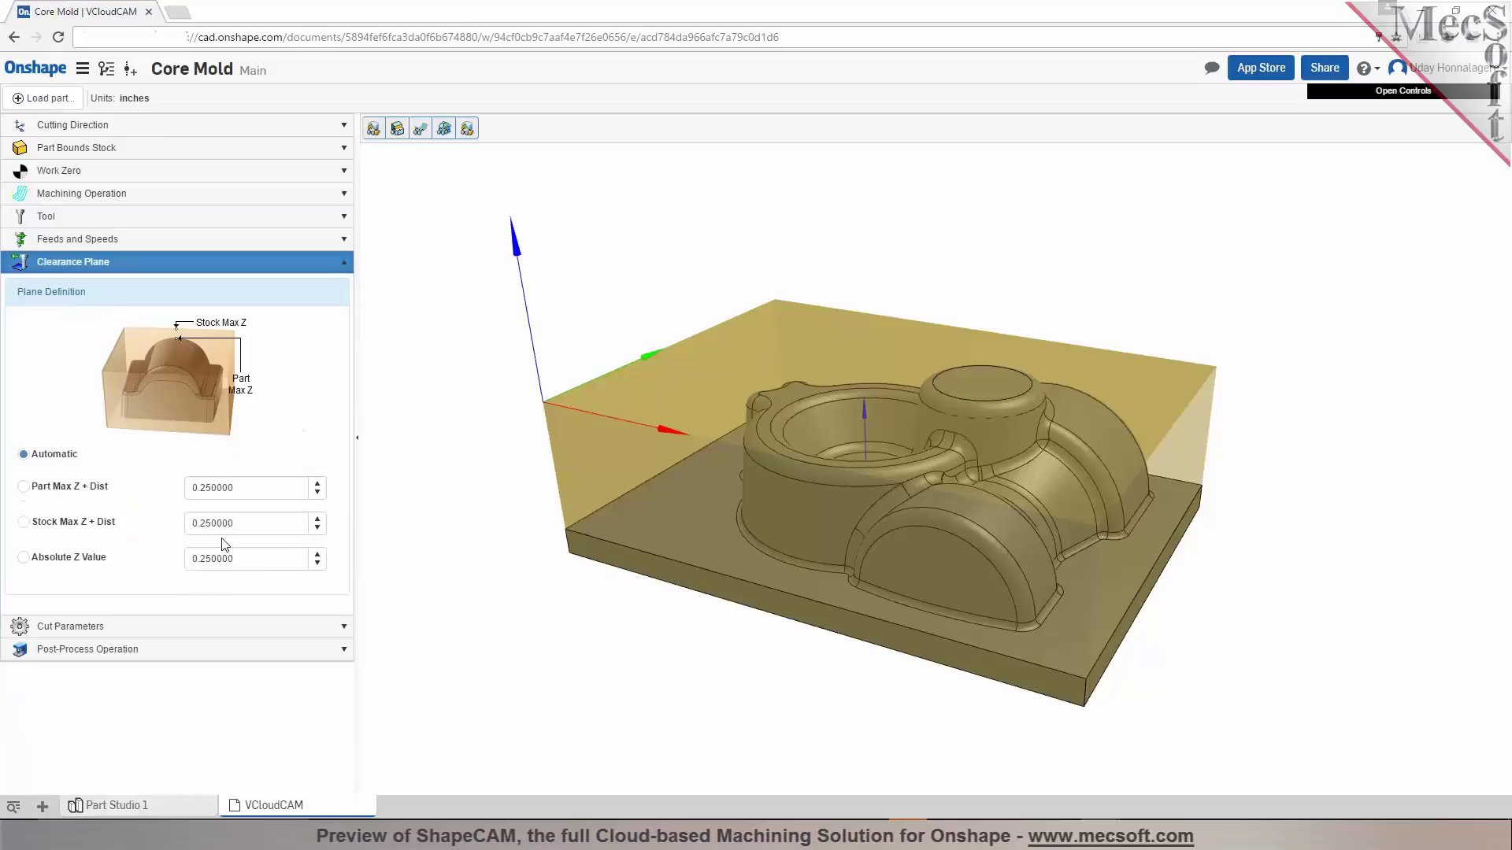
- Set the roughing cut parameters to a step distance of 0.25 and a step down distance of 0.3
left_click(197, 626)
left_click(193, 472)
key("BackSpace")
key("BackSpace")
key("BackSpace")
left_click_drag(158, 471, 117, 470)
type(".25")
left_click(134, 506)
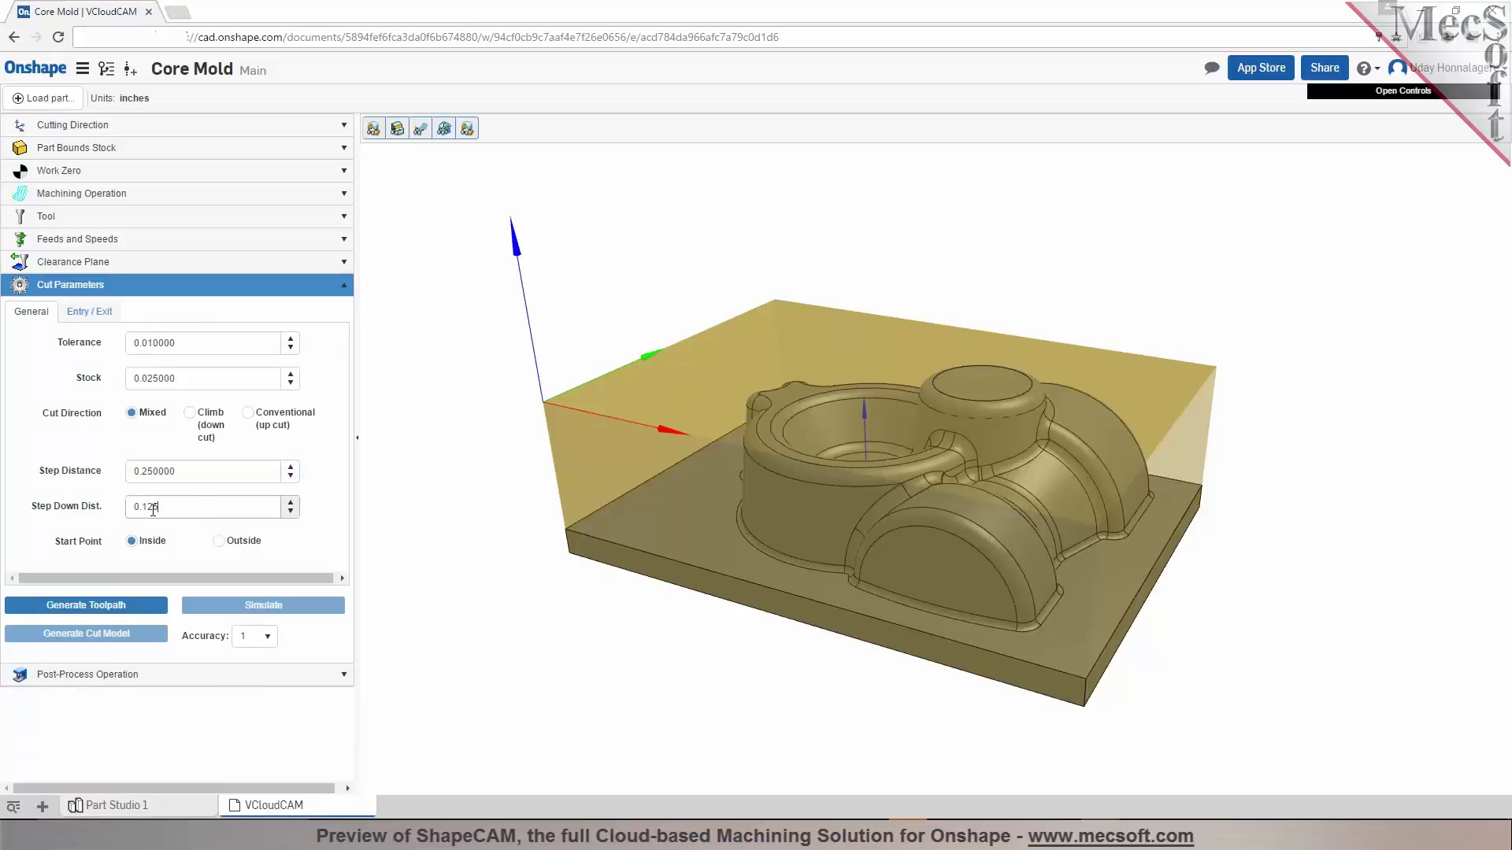
key("ctrl+a")
type(".3")
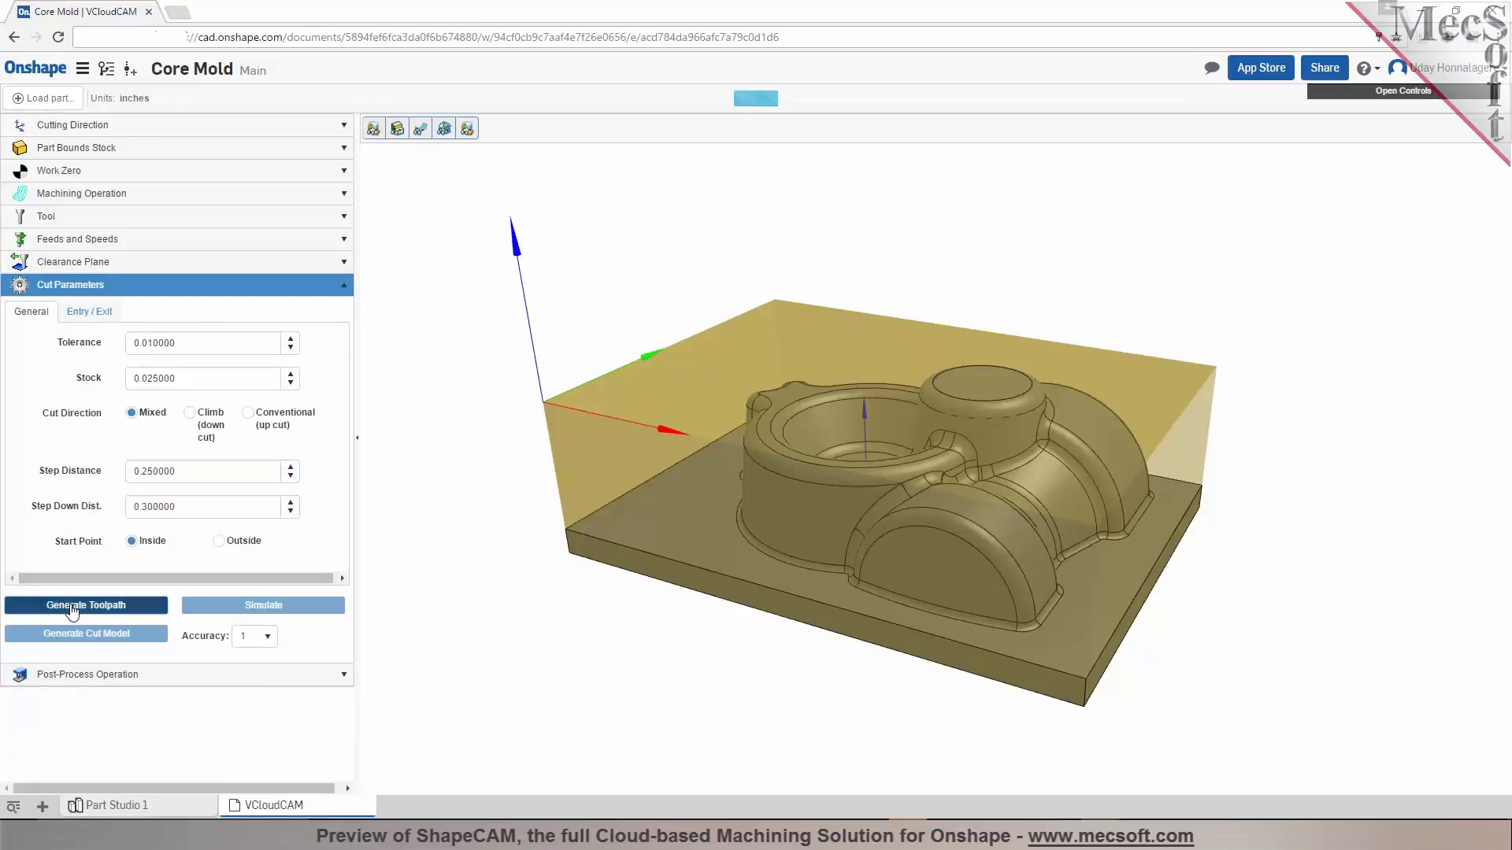
- Generate the Z level roughing toolpath and hide the stock
left_click(86, 605)
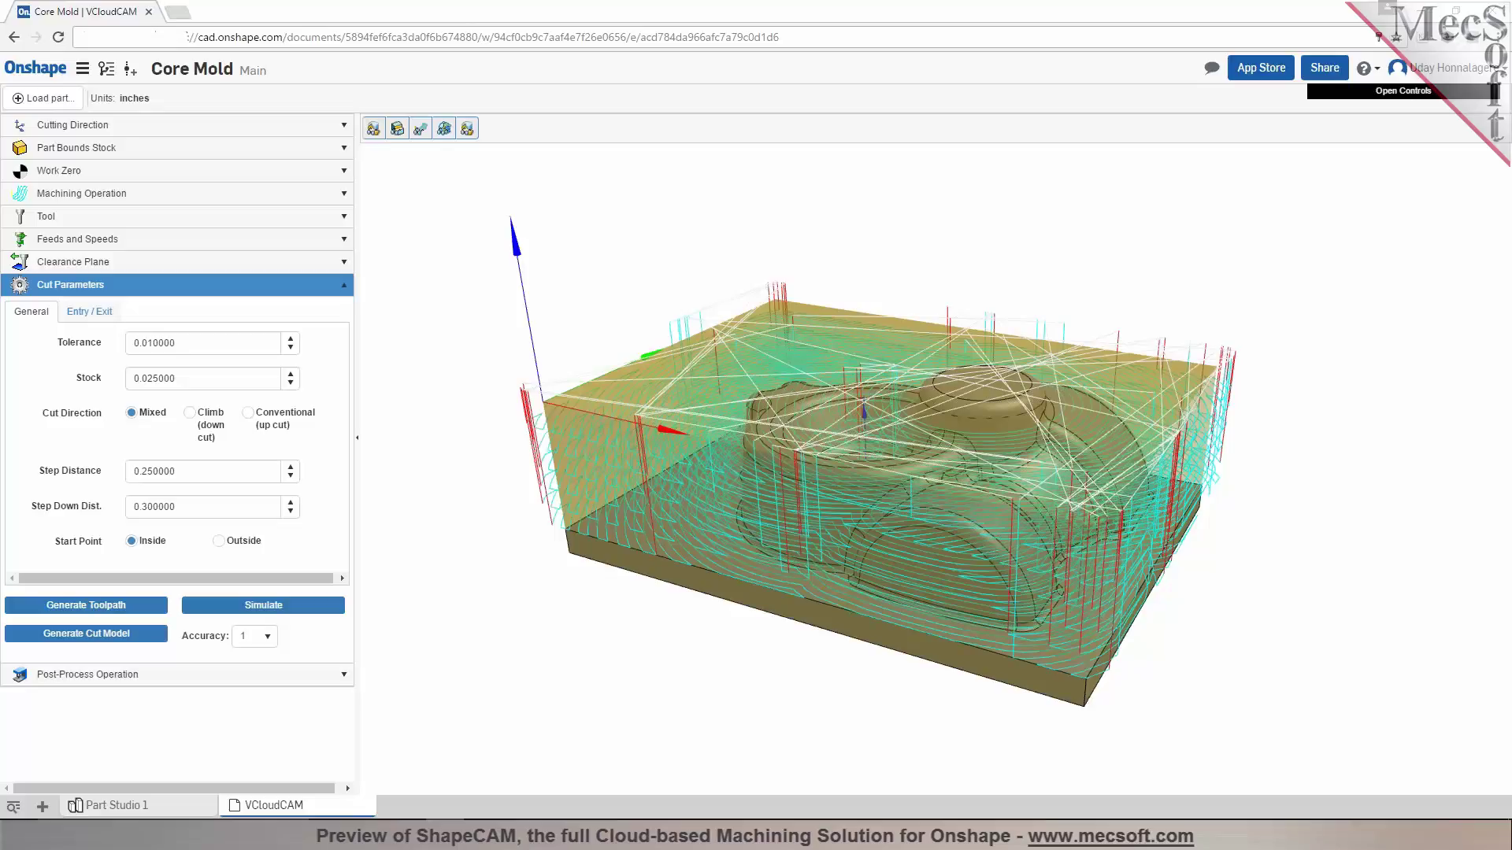
left_click(396, 129)
left_click_drag(1008, 563, 746, 435)
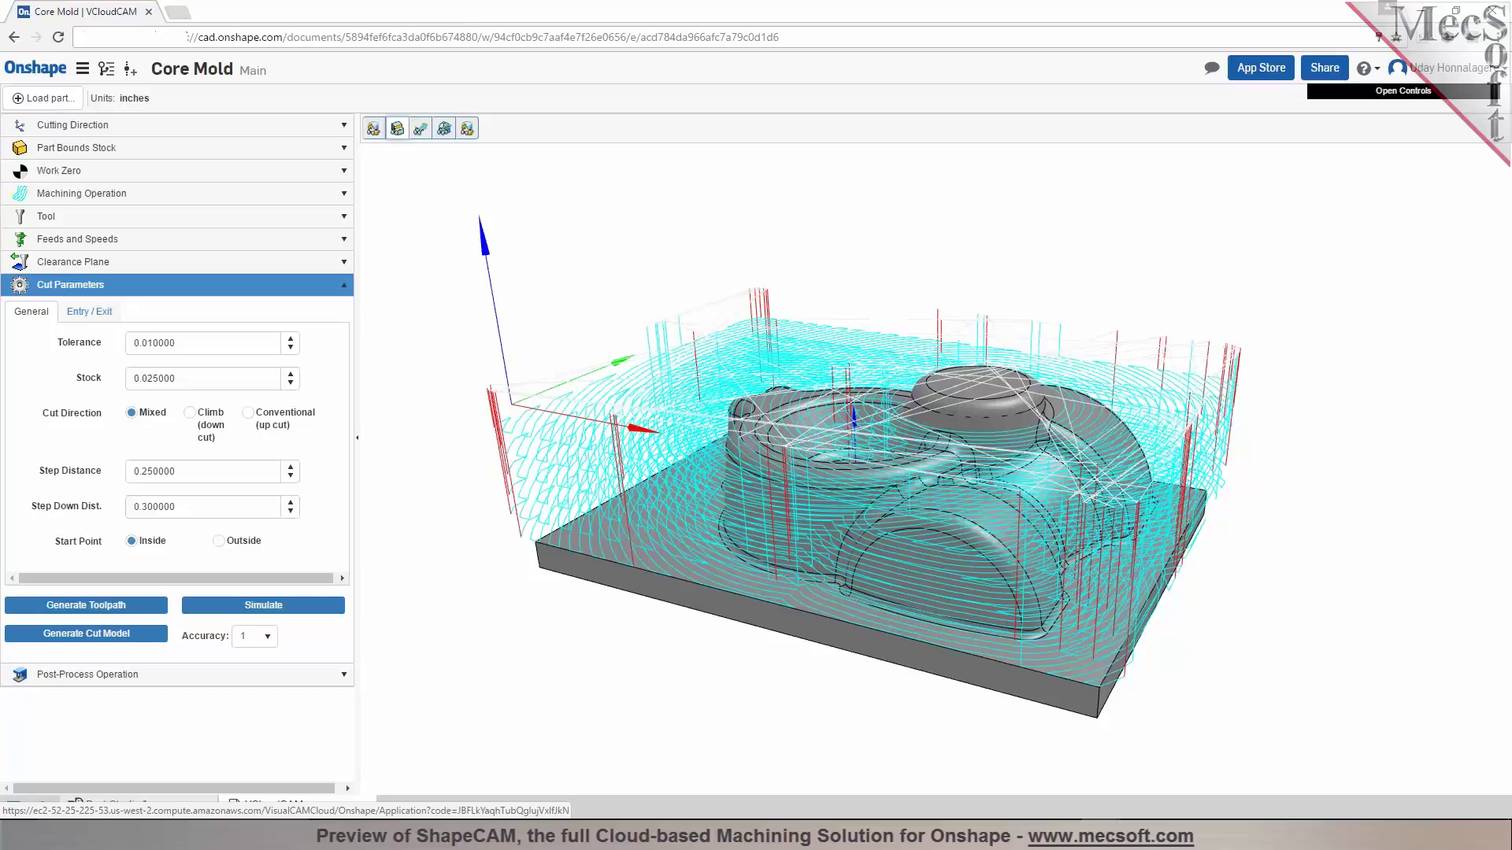
- Play the toolpath simulation, pause it and exit back to the cut parameters
left_click(295, 606)
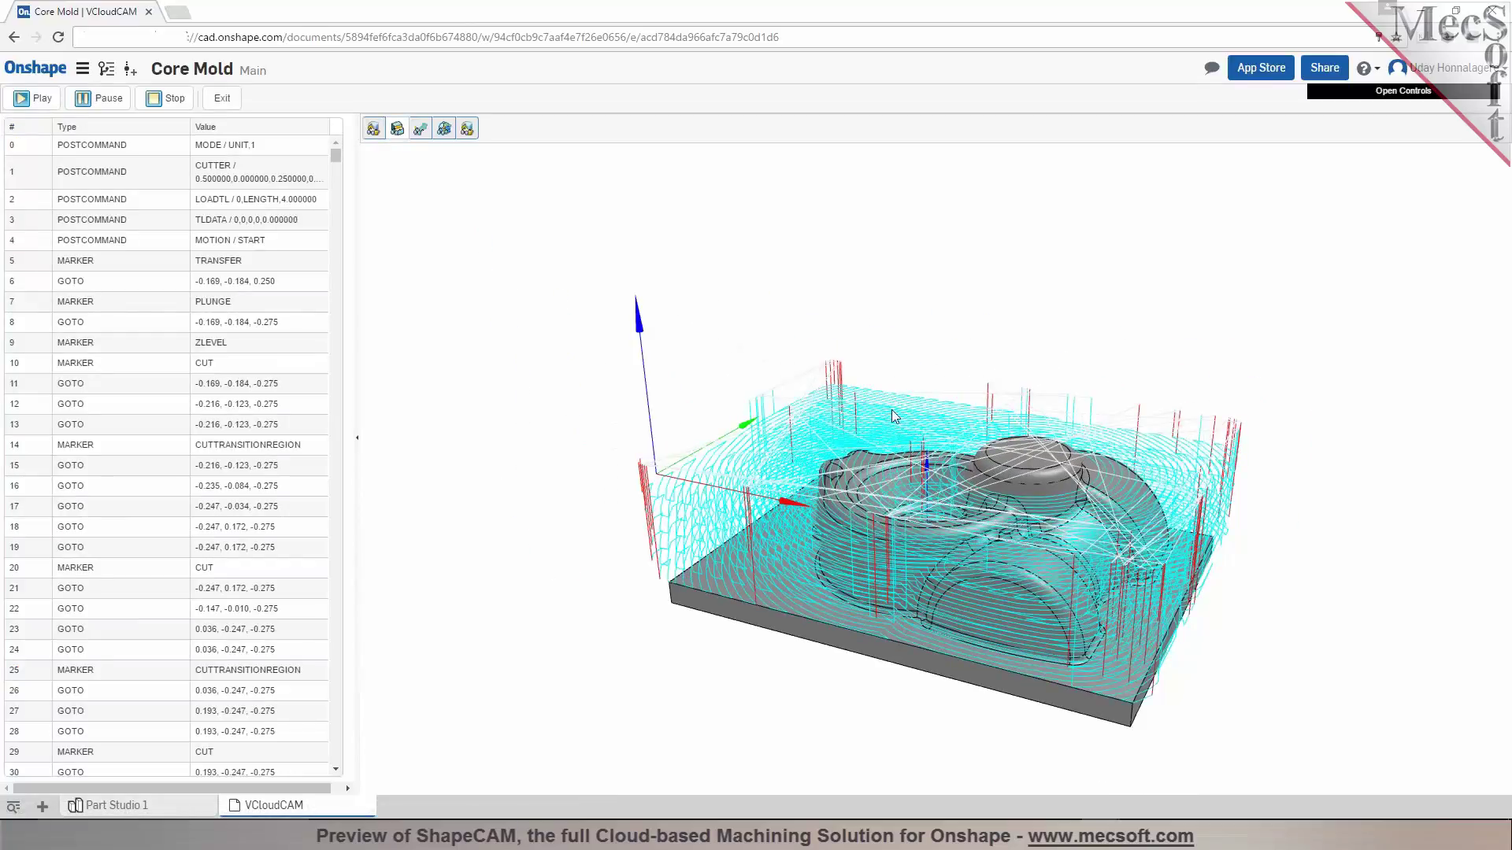
left_click(36, 99)
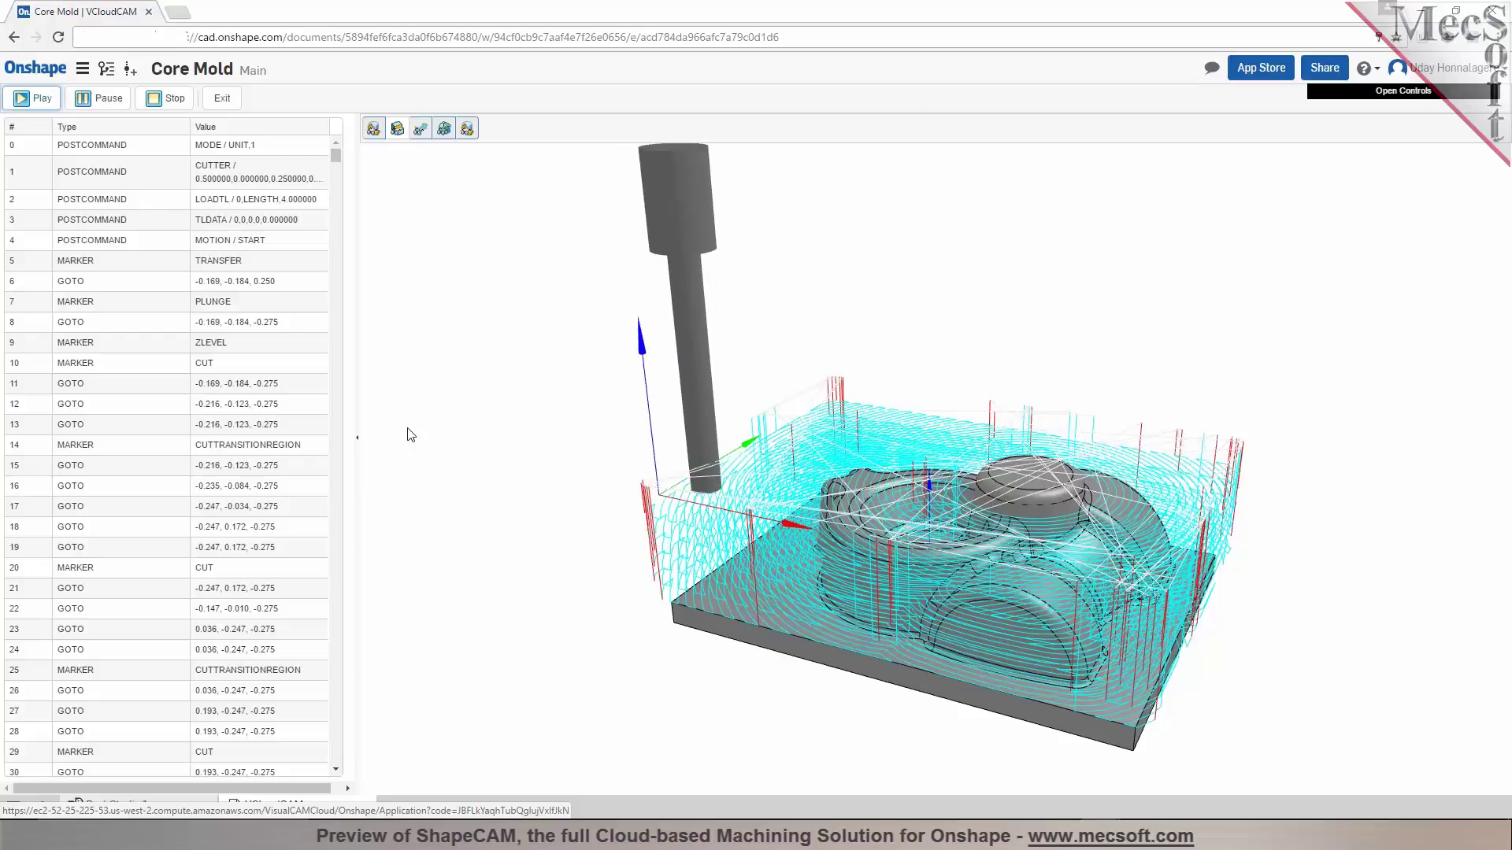
left_click(98, 99)
left_click(214, 106)
- Hide the toolpath and generate the cut model of the roughing operation
left_click_drag(866, 583, 772, 575)
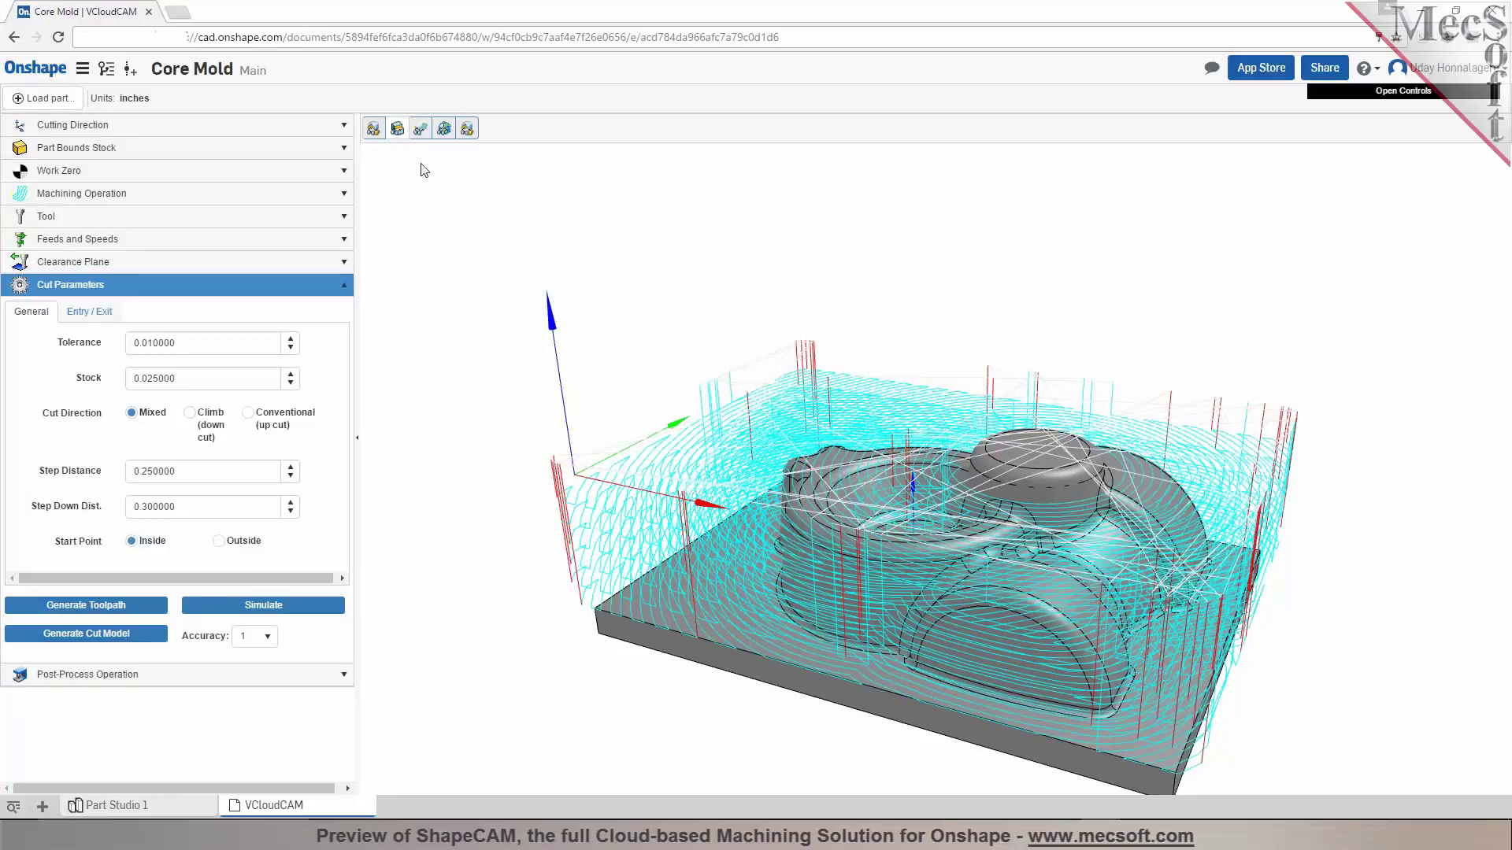
left_click(420, 129)
left_click(79, 635)
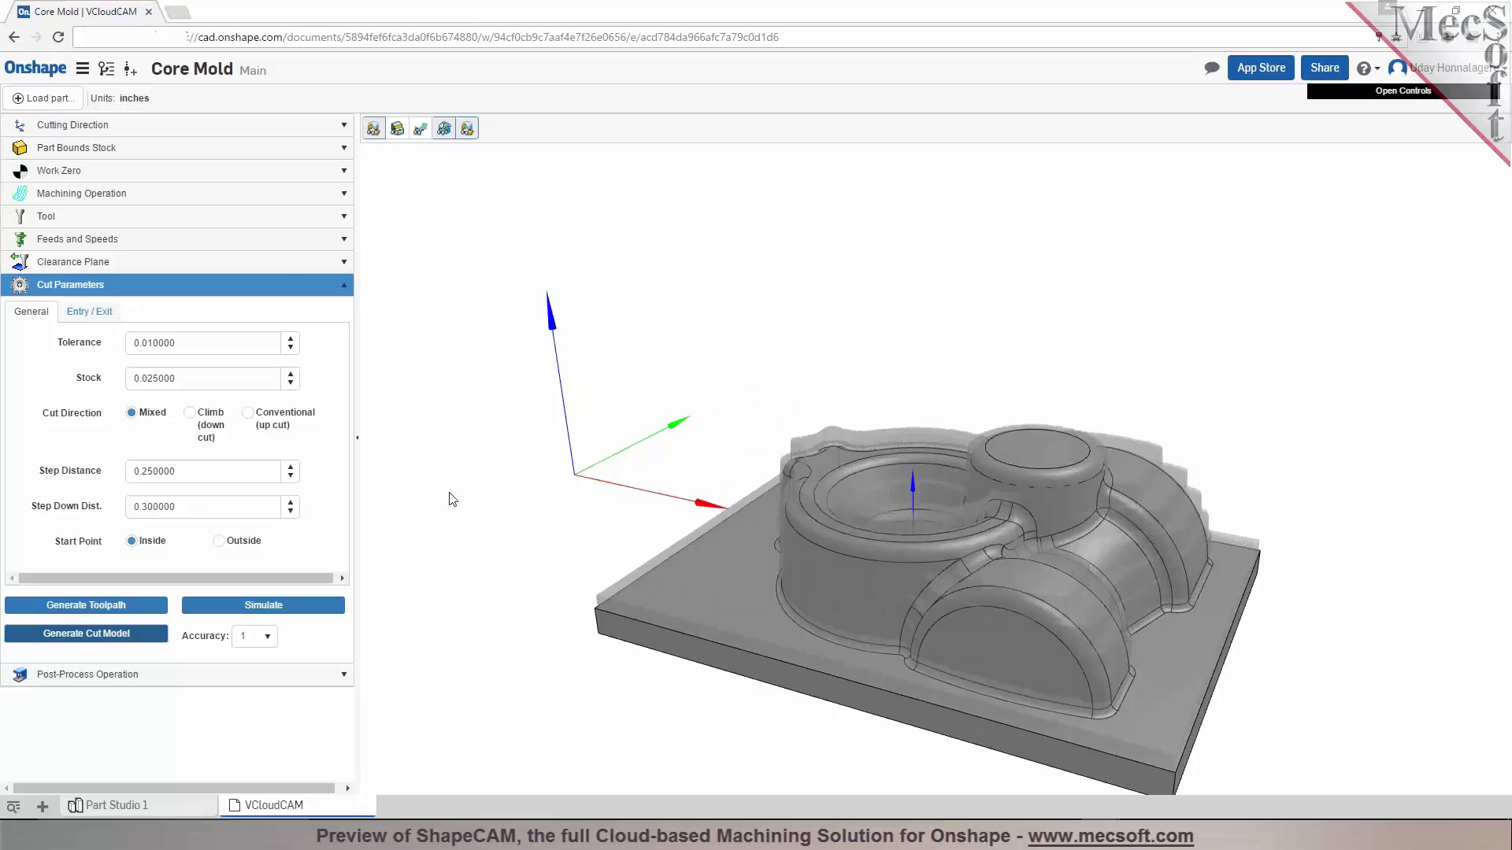
- Compare the generated cut model with the original part, toggling the part's visibility off and on again
middle_click_drag(937, 569, 939, 544)
scroll(939, 543, "up", 1)
scroll(938, 543, "up", 2)
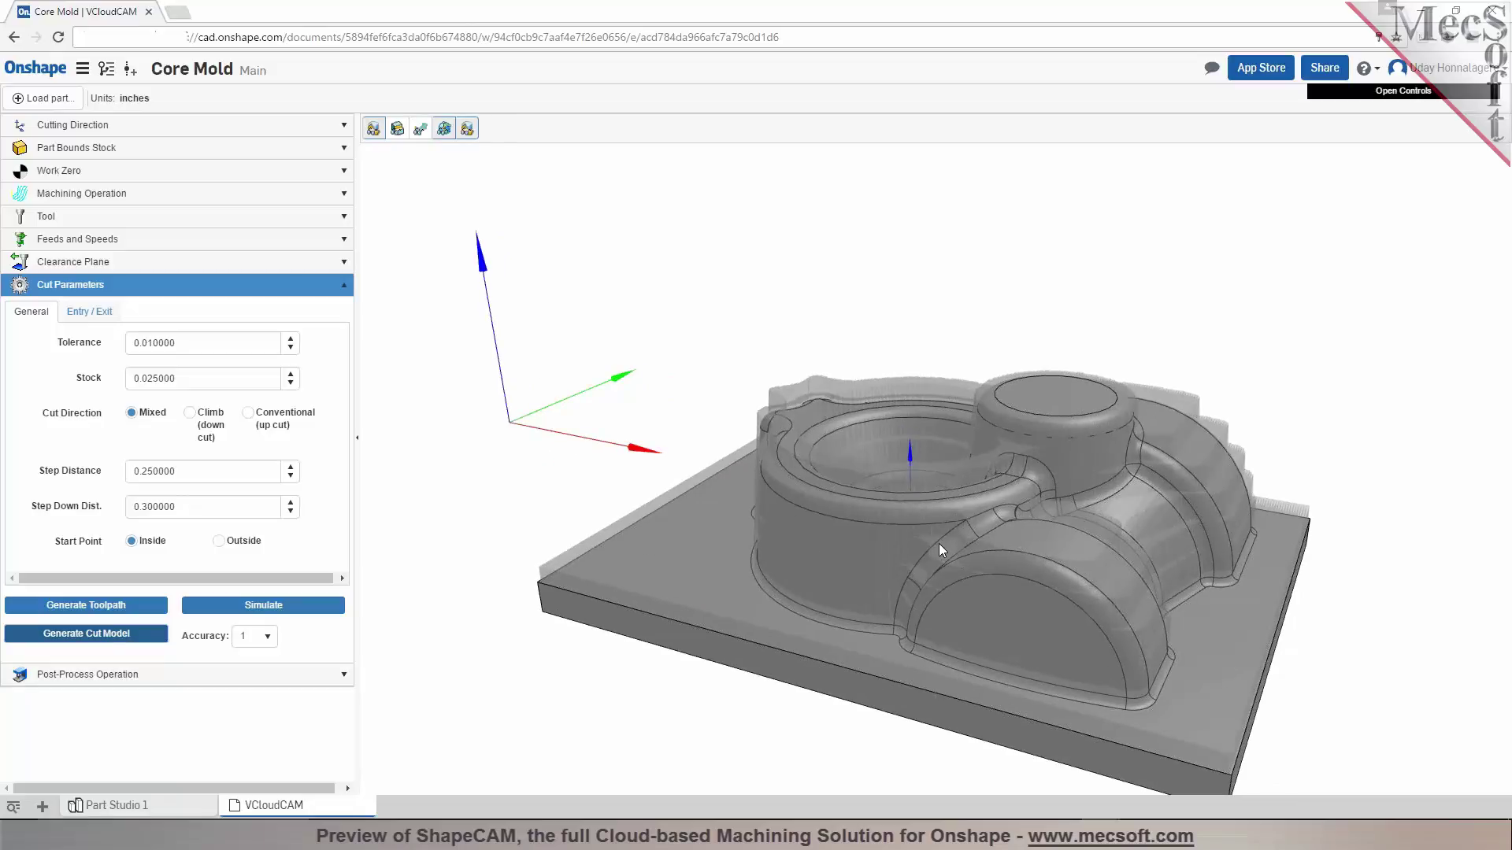
left_click(373, 128)
mouse_move(855, 428)
left_mouse_down()
mouse_move(849, 480)
mouse_move(848, 427)
left_mouse_up()
left_click(374, 129)
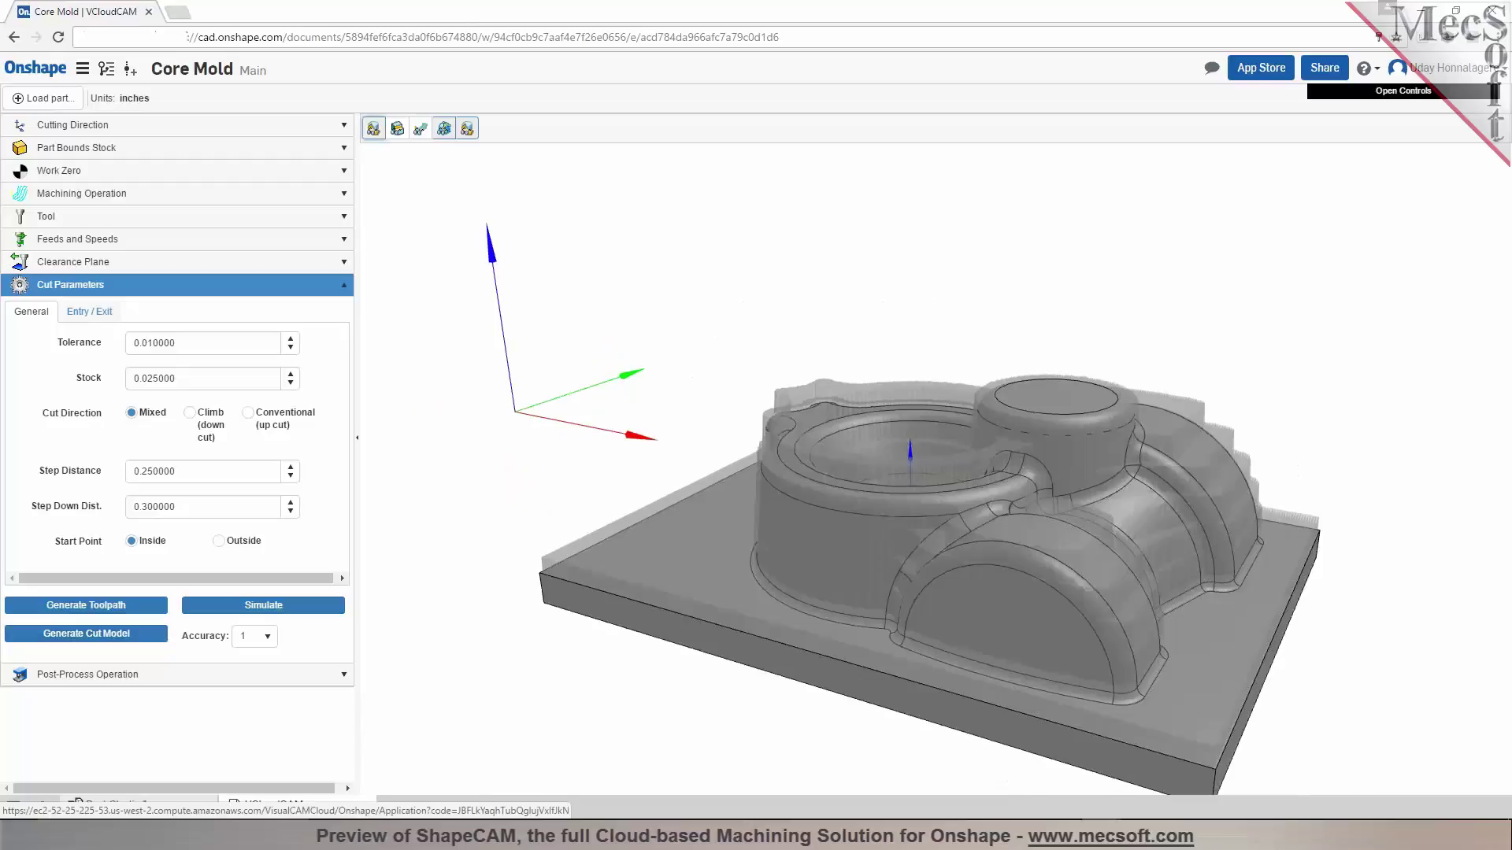
- Choose Fanuc0m as the post-processor for the roughing operation
left_click(304, 676)
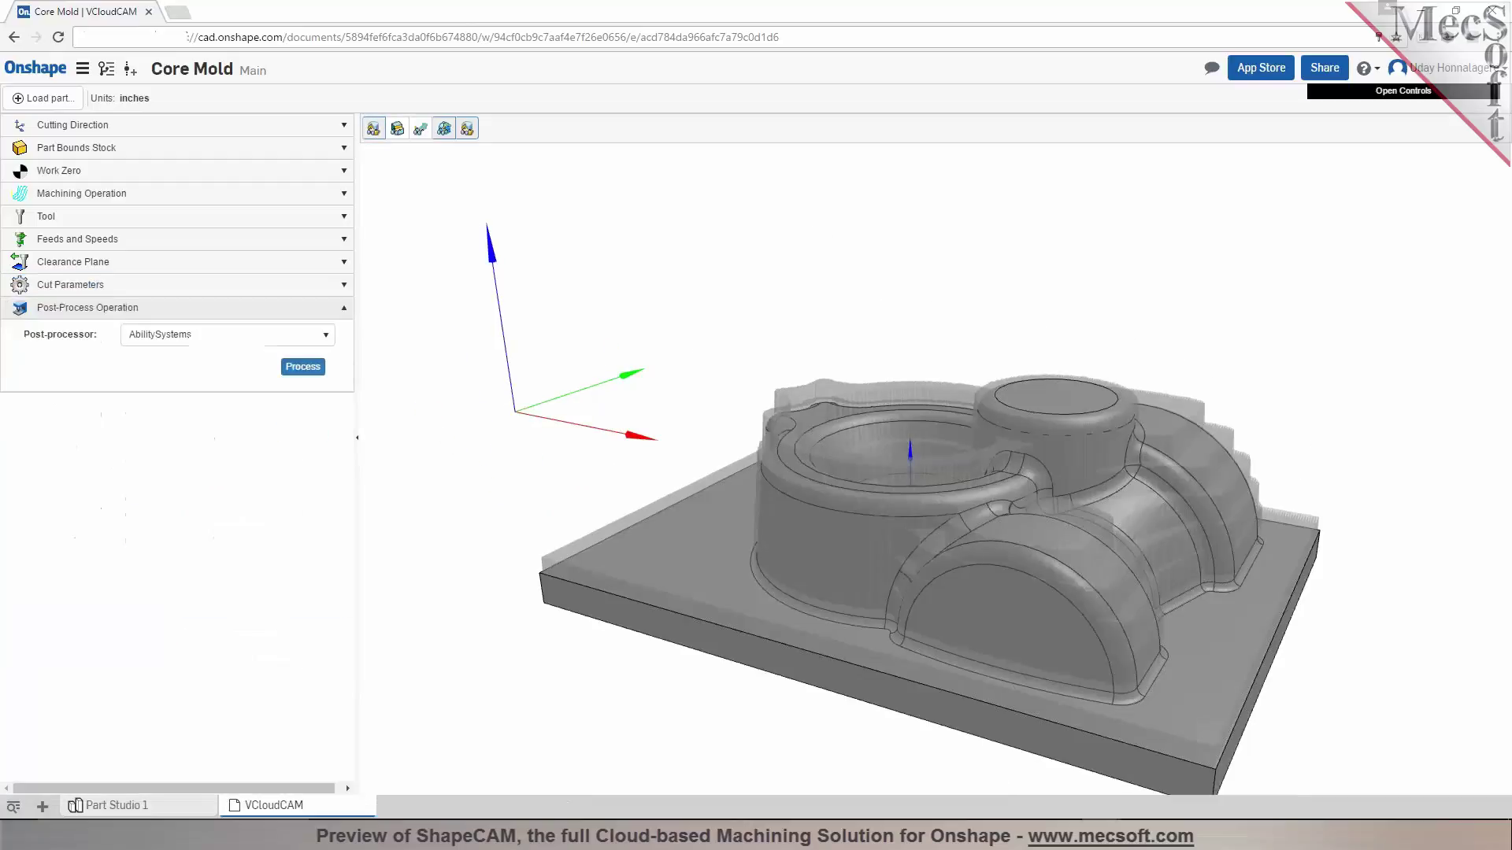
left_click(327, 339)
left_click_drag(324, 373, 324, 402)
left_click(233, 471)
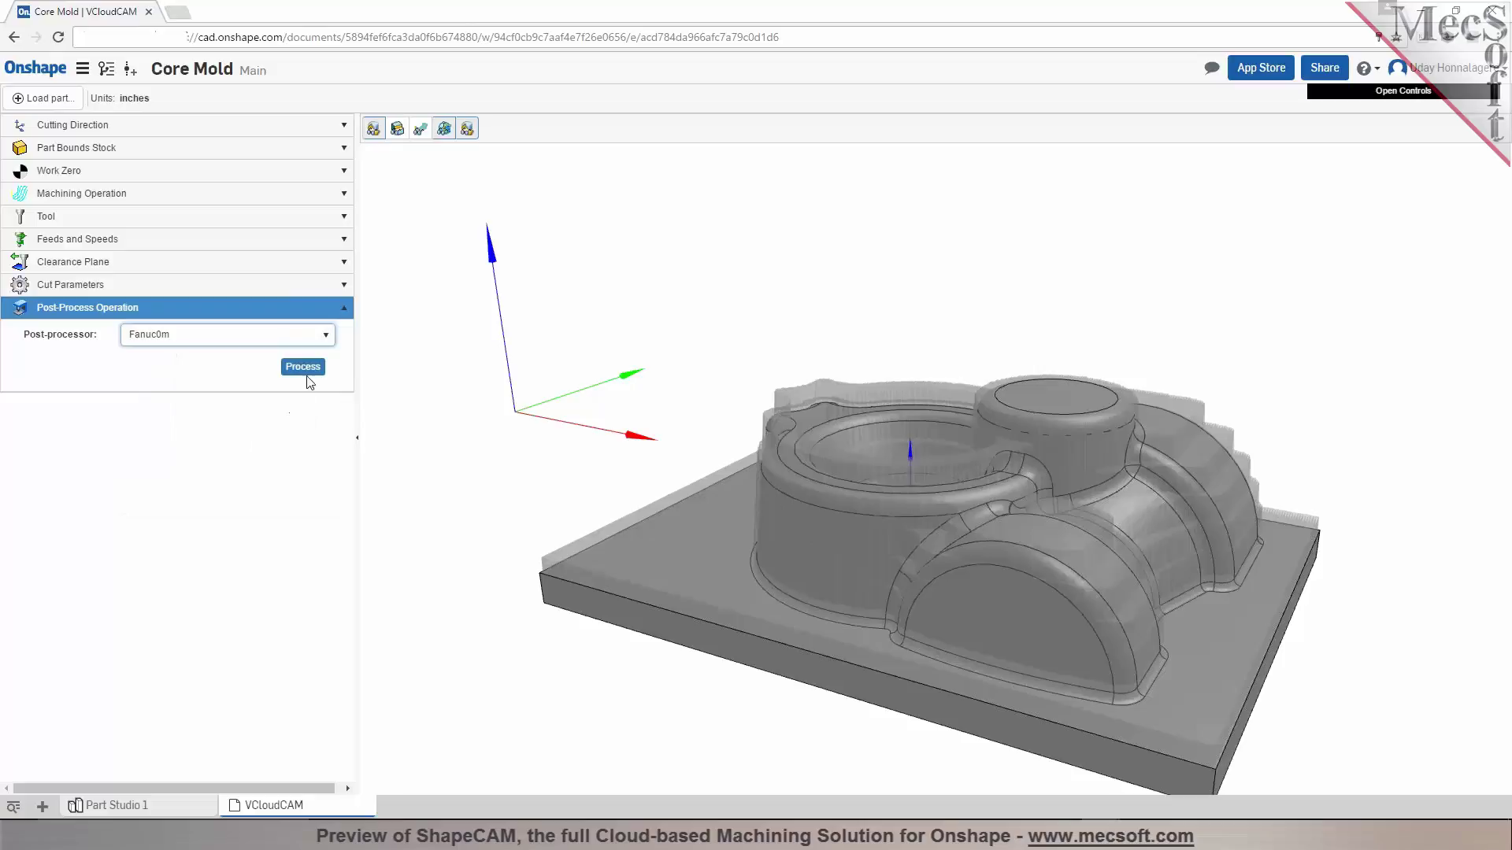
- Post-process the roughing operation, review the Core Mold_Z Level Roughing.nc file in Multi-DNC CNC Editor and close it
left_click(304, 368)
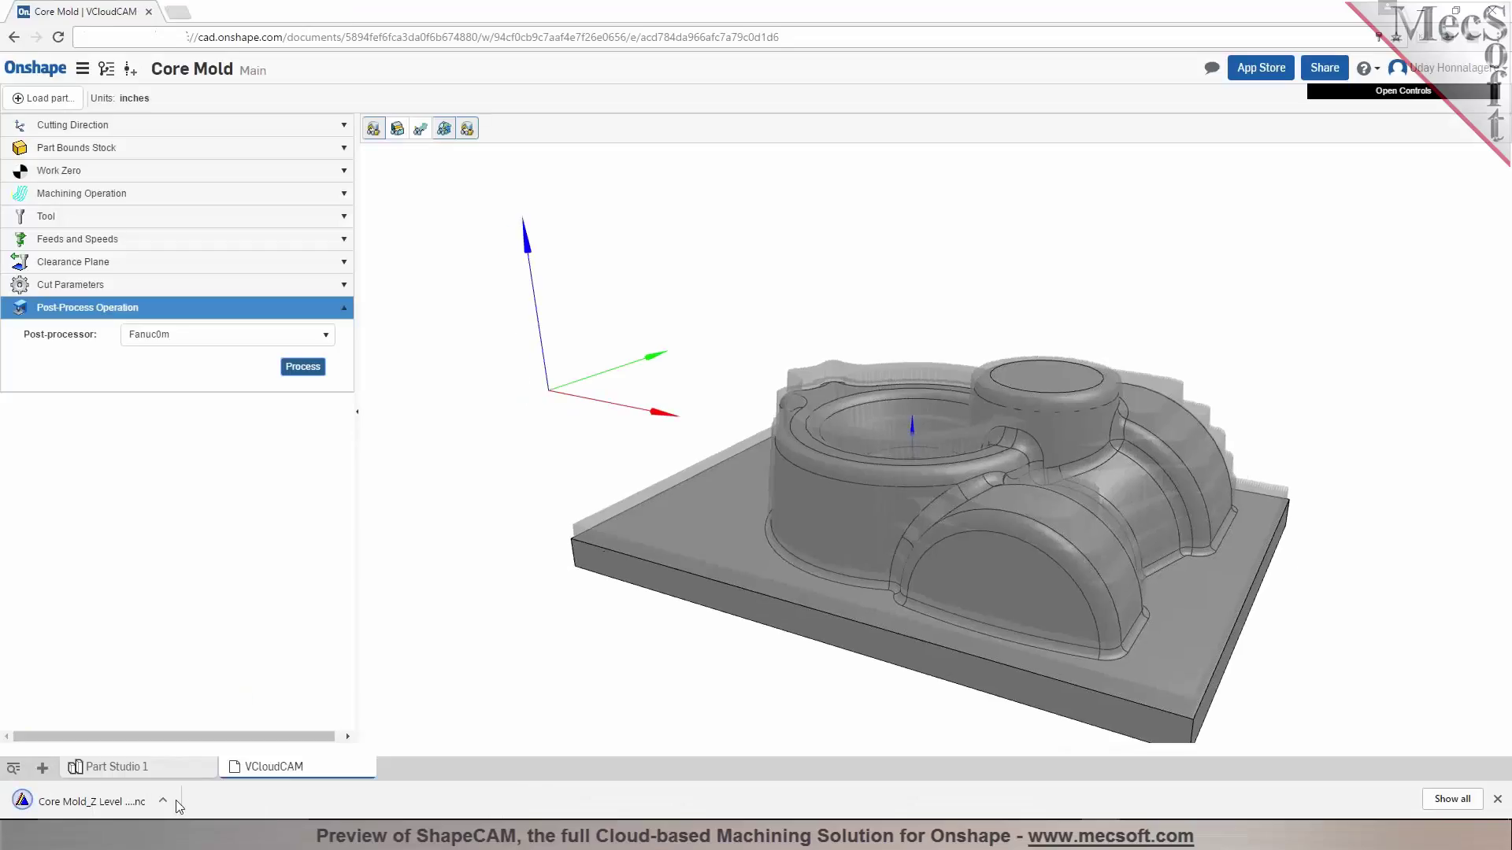
left_click(167, 800)
left_click(195, 701)
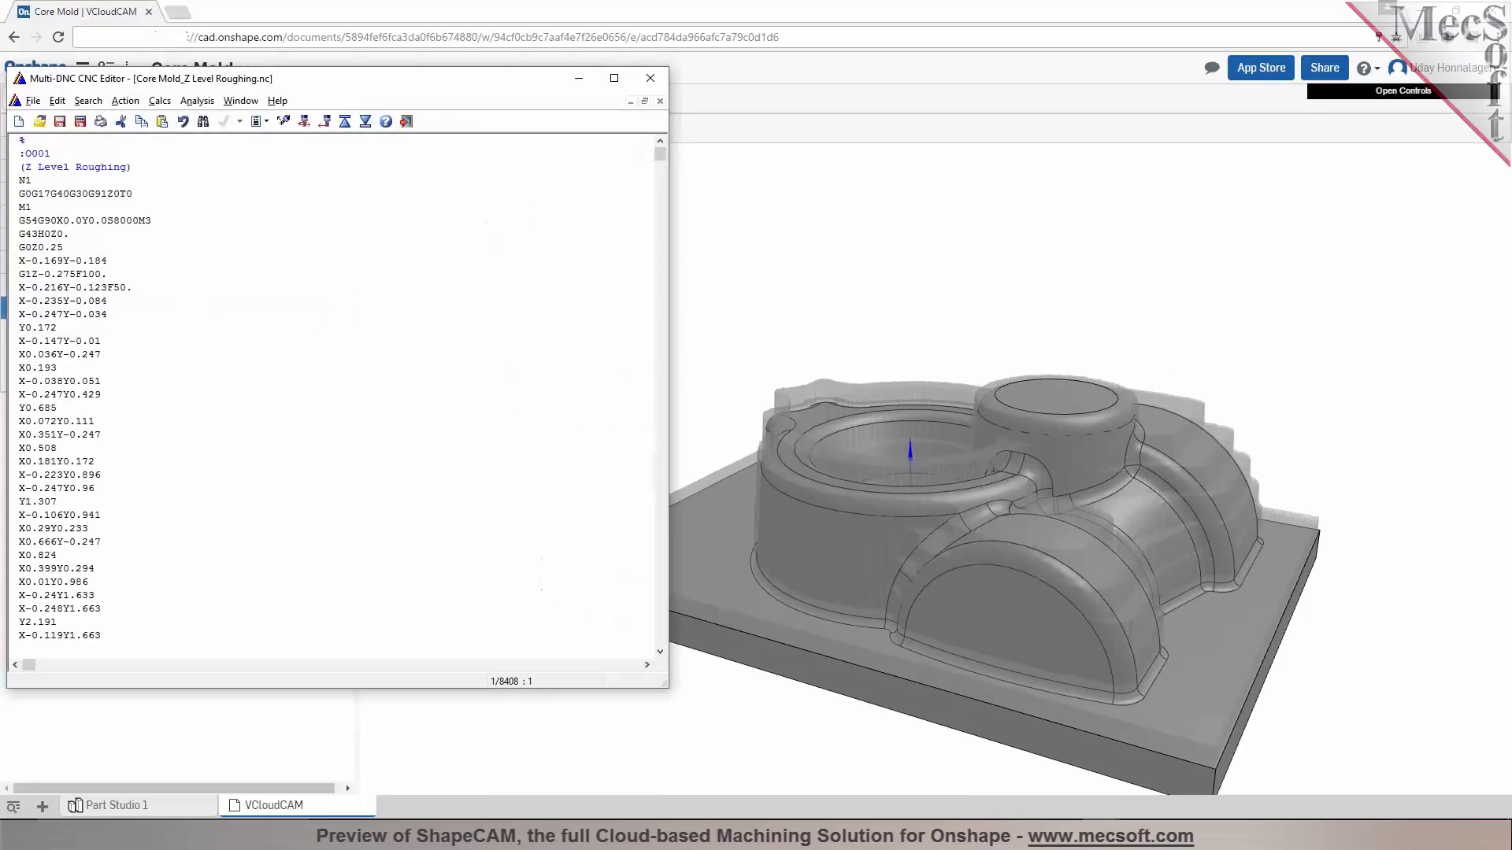
left_click_drag(660, 156, 652, 118)
left_click(651, 80)
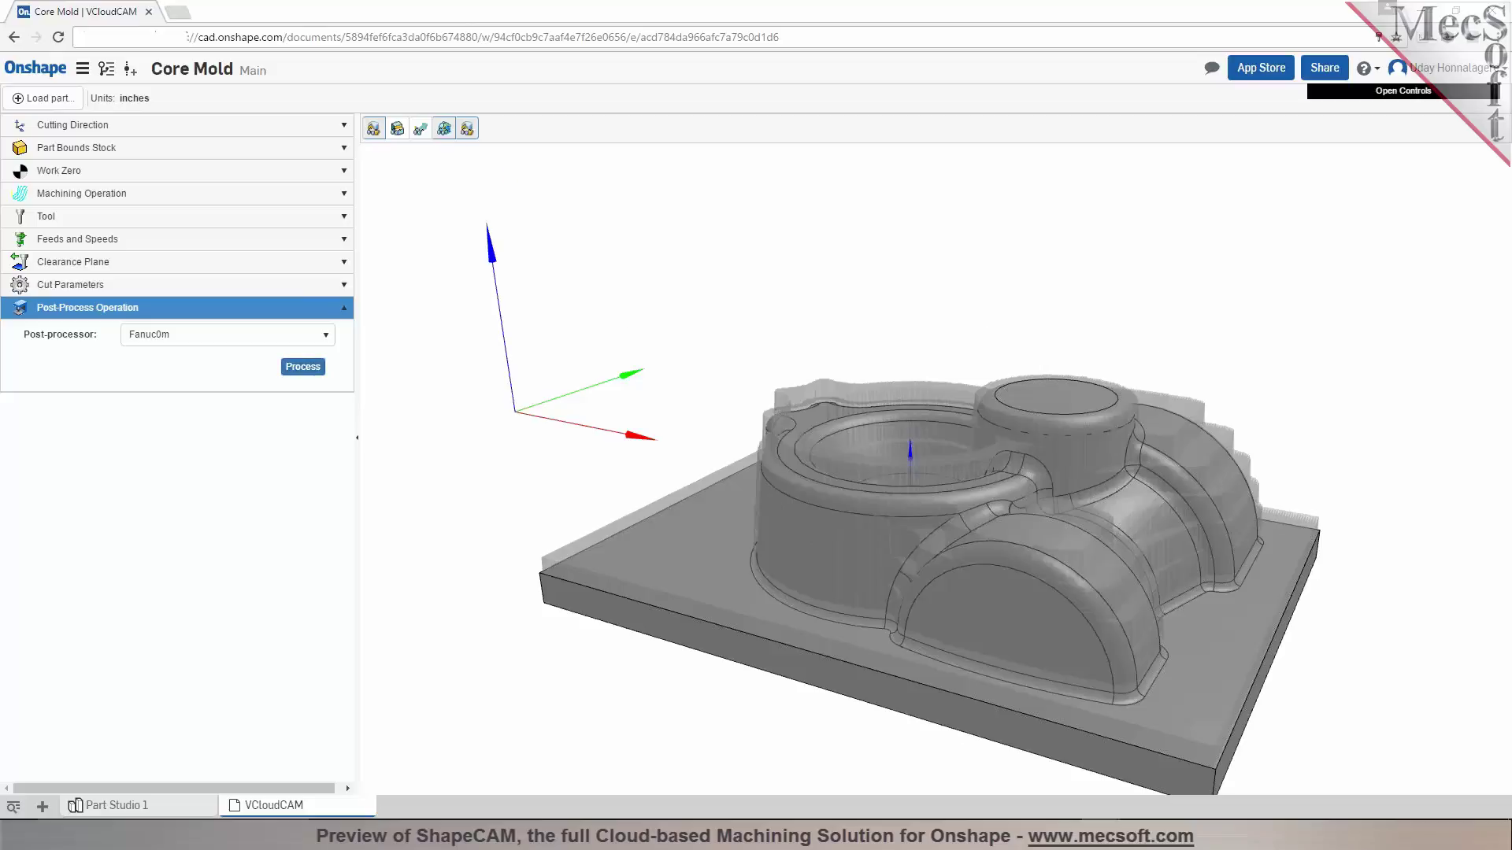
- Change the 3 Axis machining operation type to Parallel Finishing
scroll(564, 548, "down", 1)
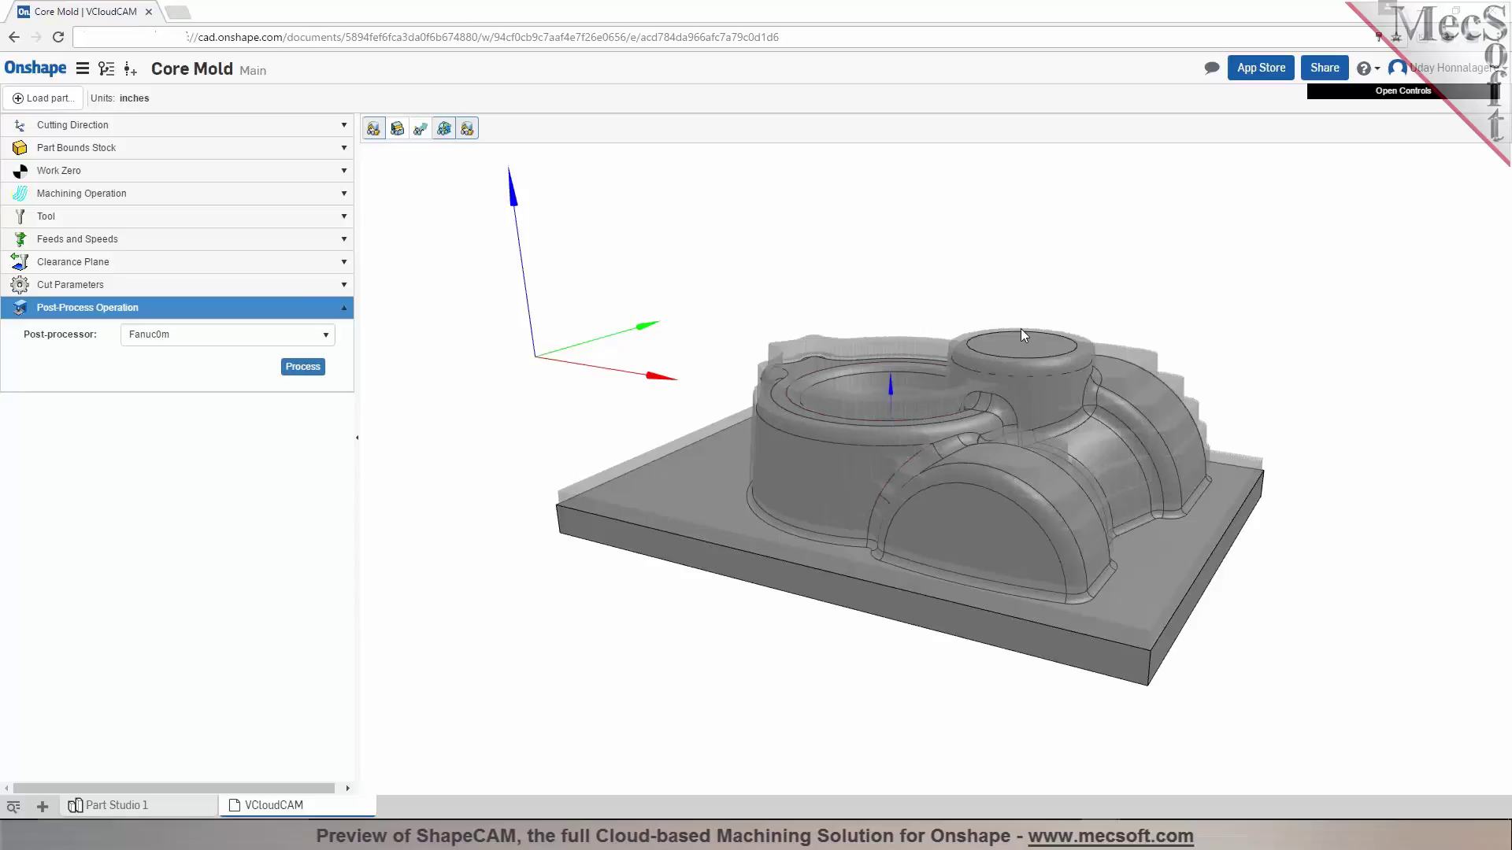
left_click(166, 197)
left_click(226, 232)
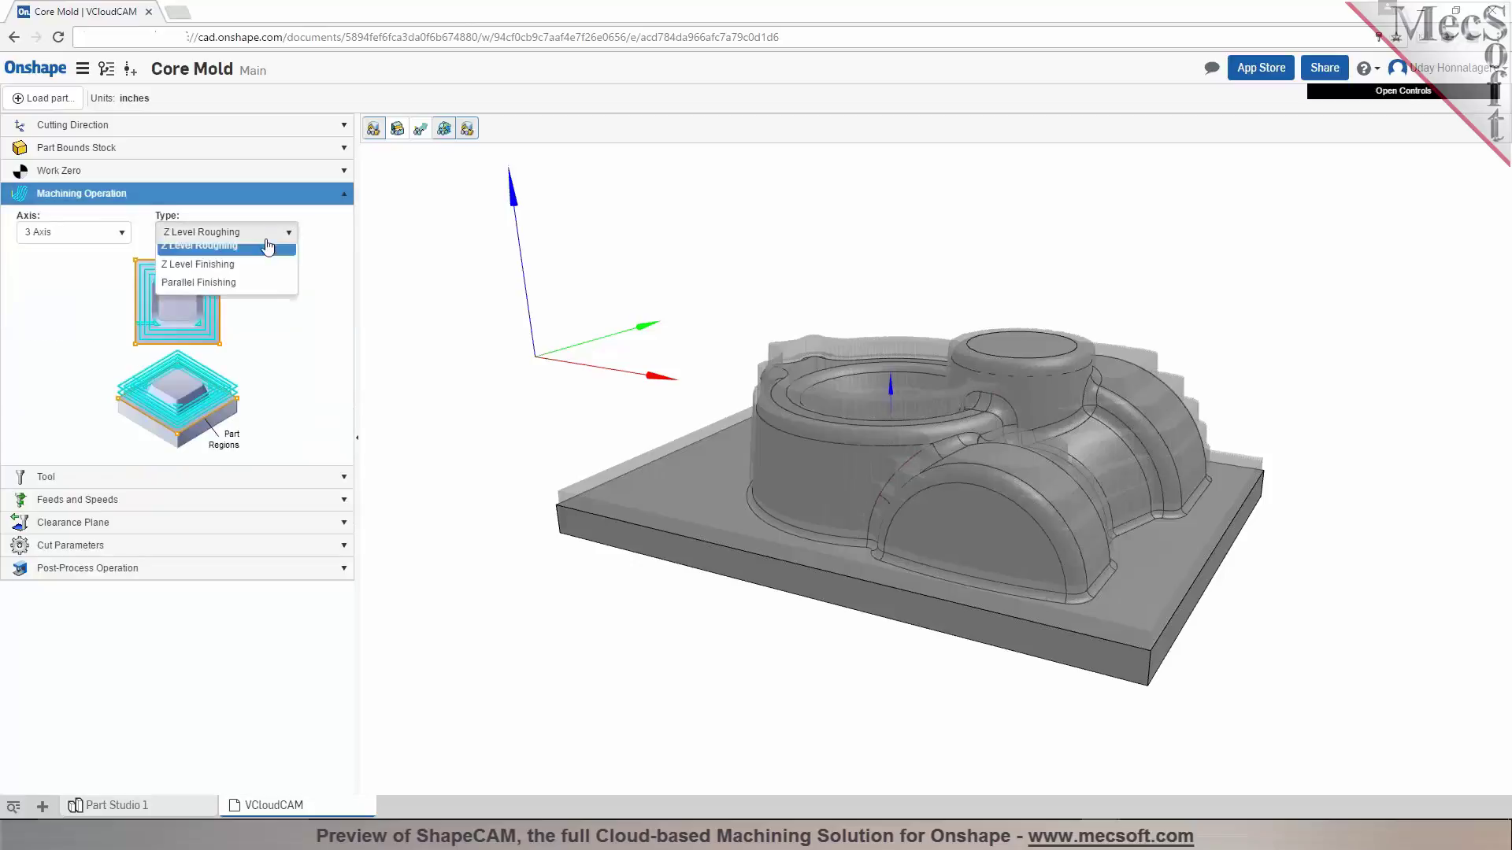
left_click(261, 293)
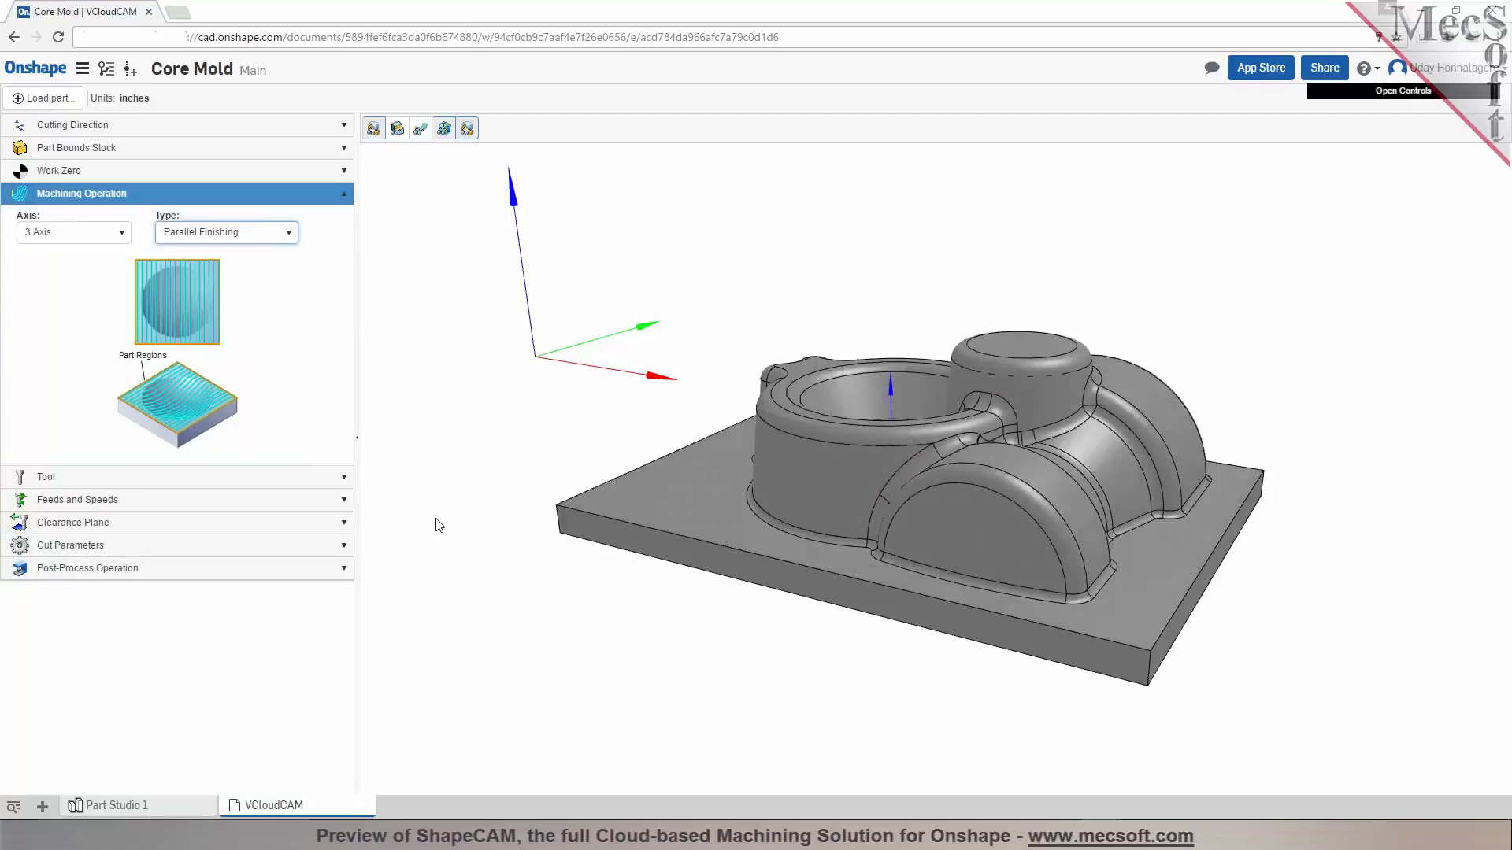
- Set the ball mill's diameter to 0.5 inches for the parallel finishing operation
left_click(209, 480)
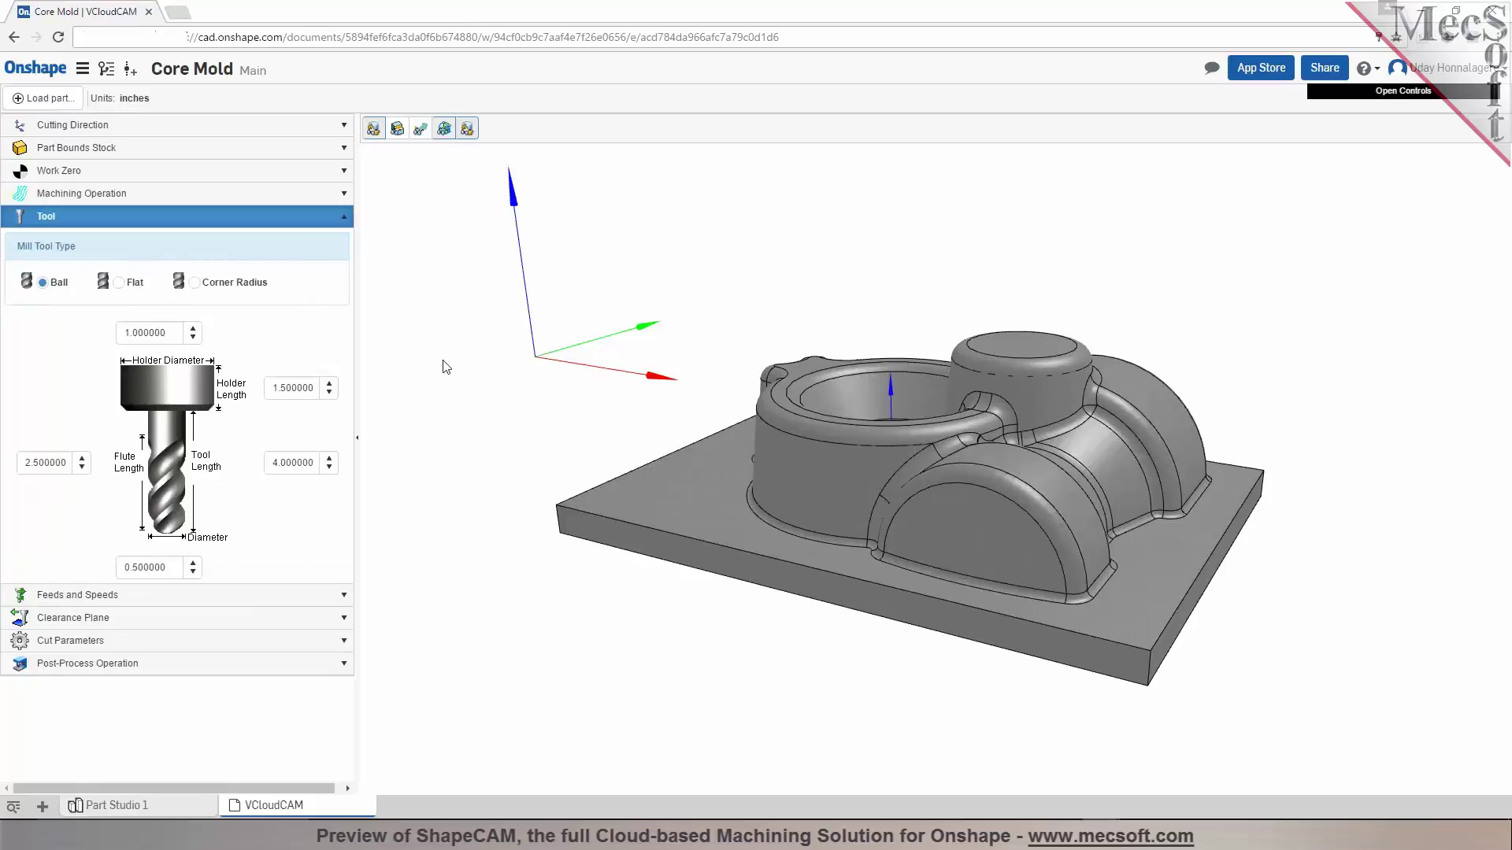
double_click(149, 567)
type("0.5")
- Set the step distance in the parallel finishing cut parameters to 0.062 inches
left_click(160, 603)
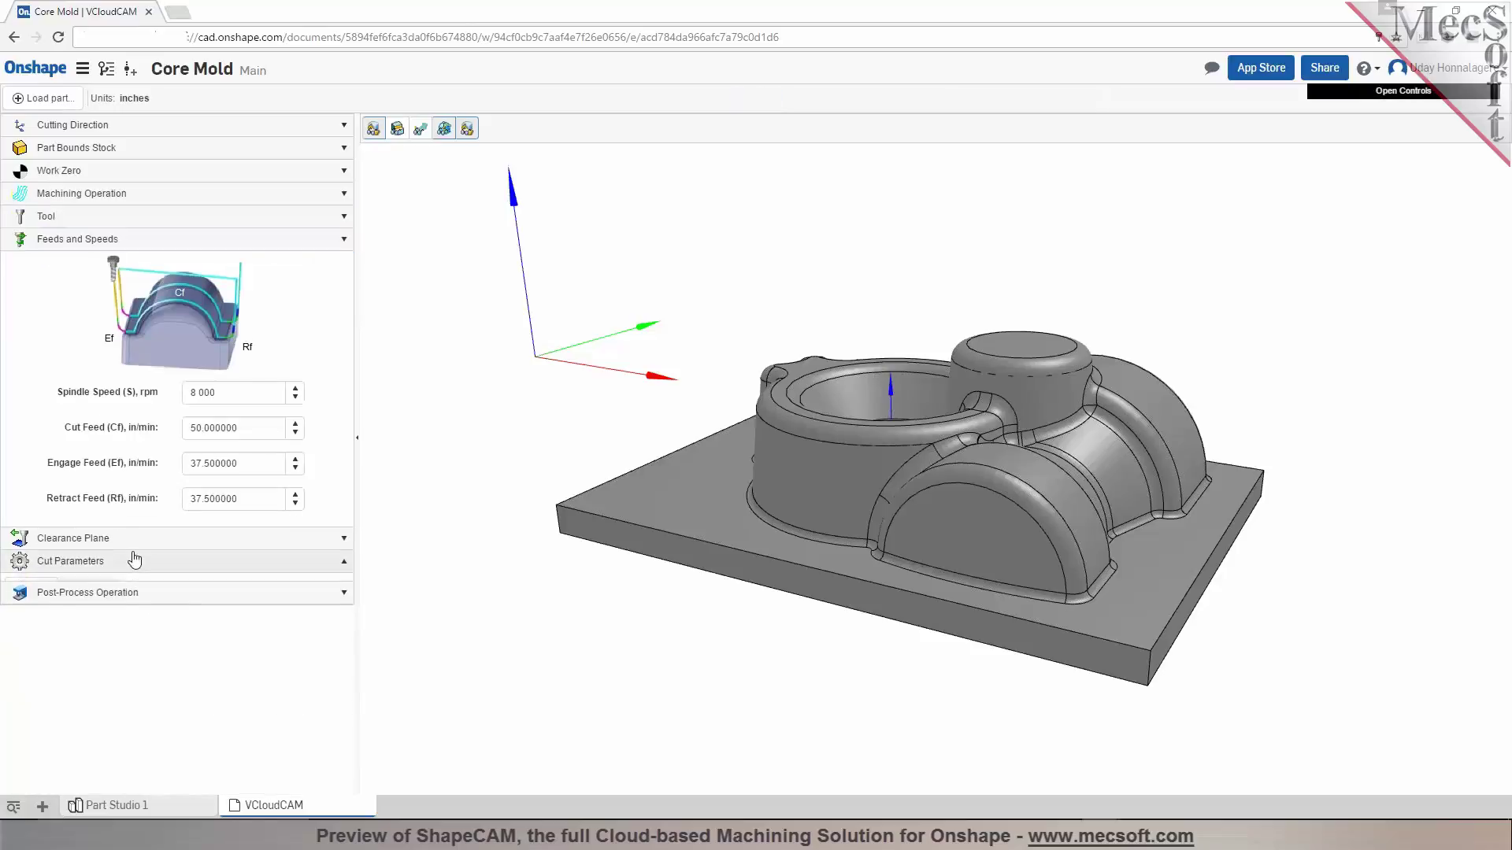
left_click(186, 557)
double_click(175, 508)
type("0.125")
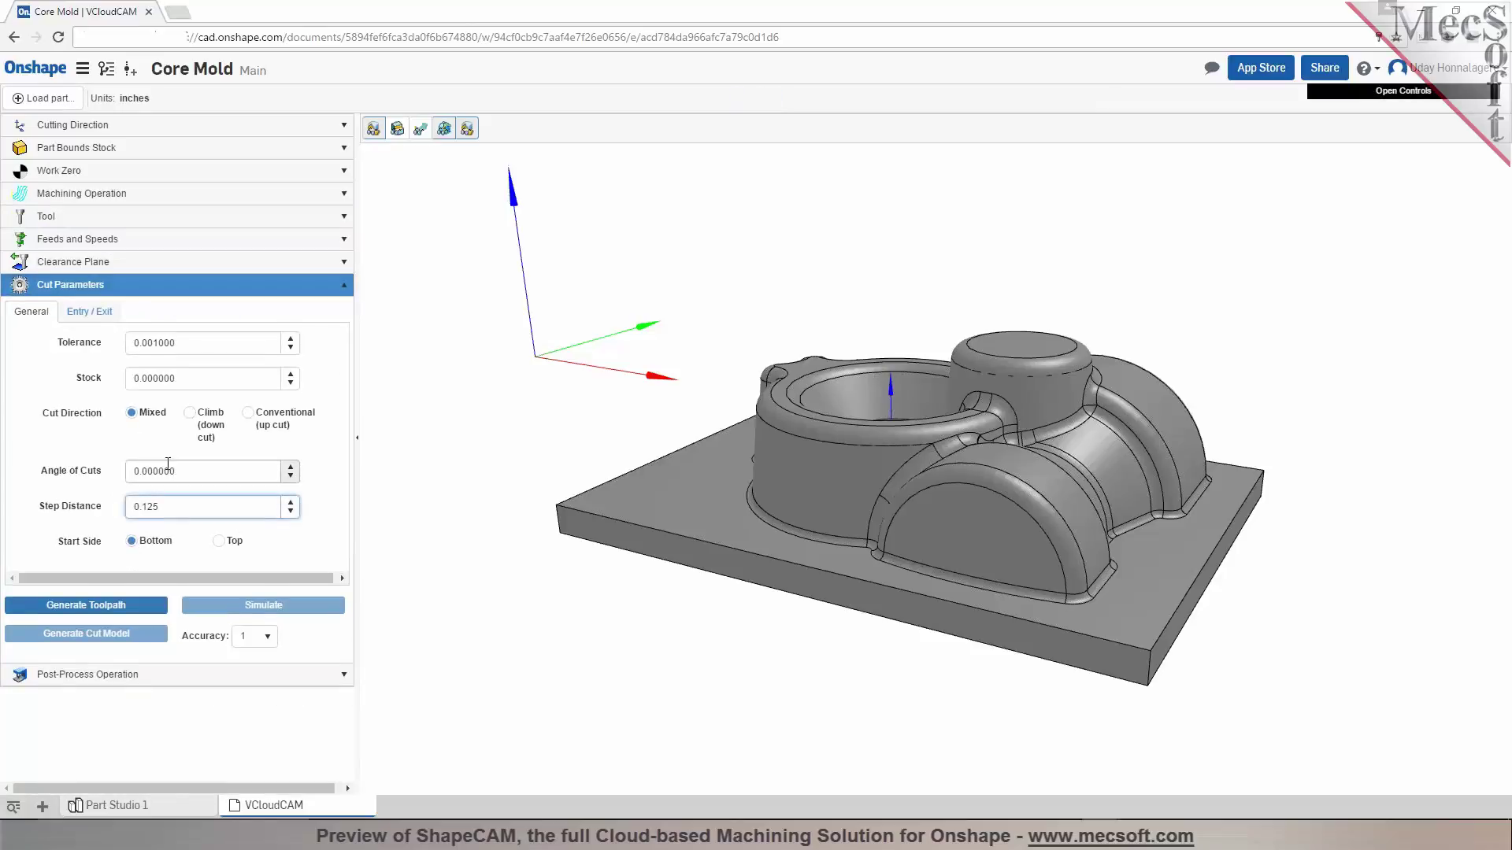
left_click_drag(160, 507, 115, 510)
type("0.062")
- Generate the parallel finishing toolpath and inspect it on the mold
left_click(121, 606)
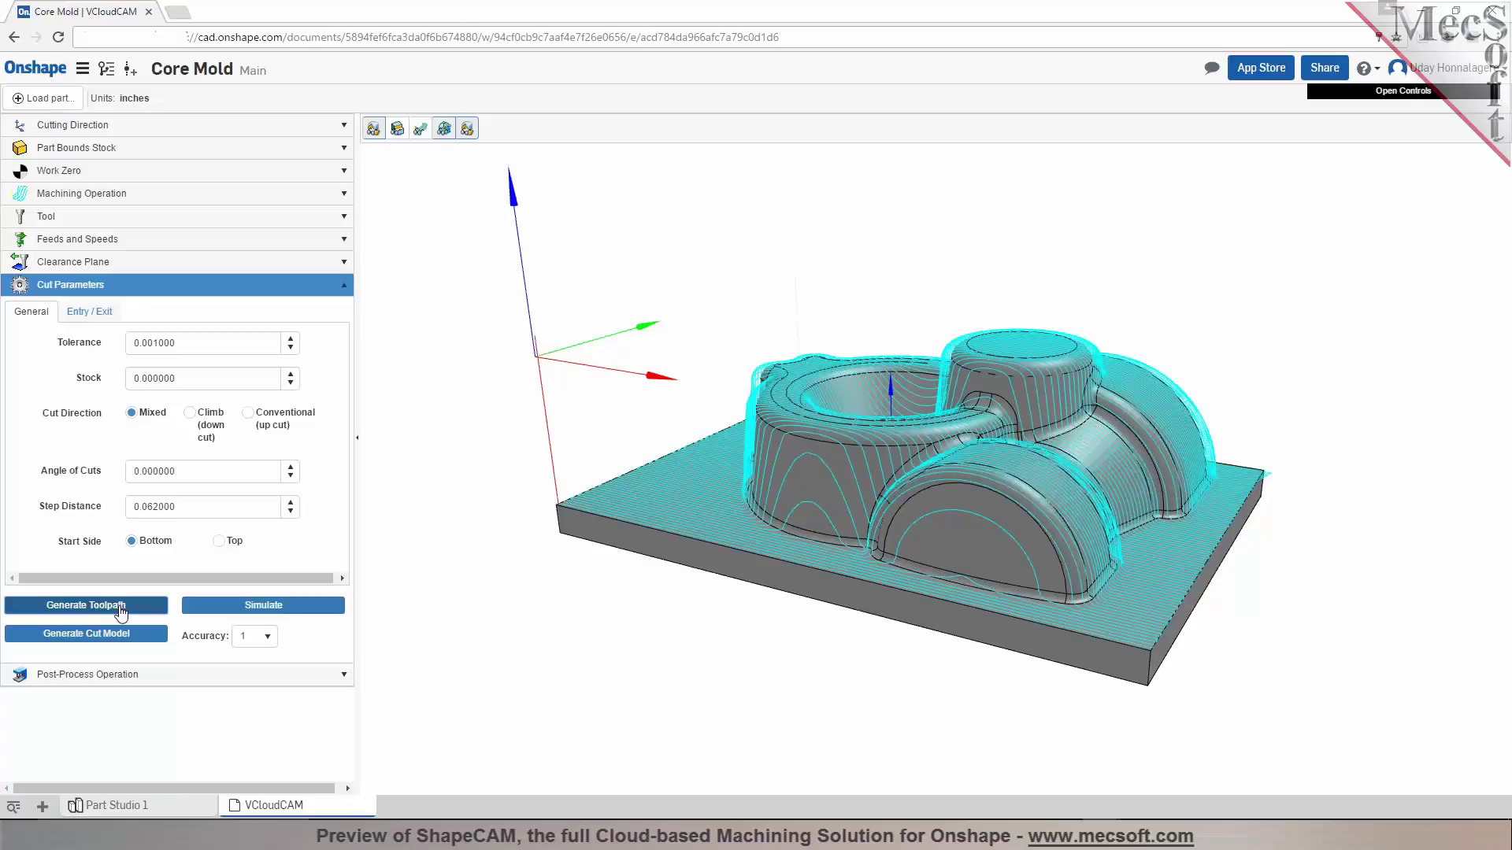
scroll(1038, 645, "up", 2)
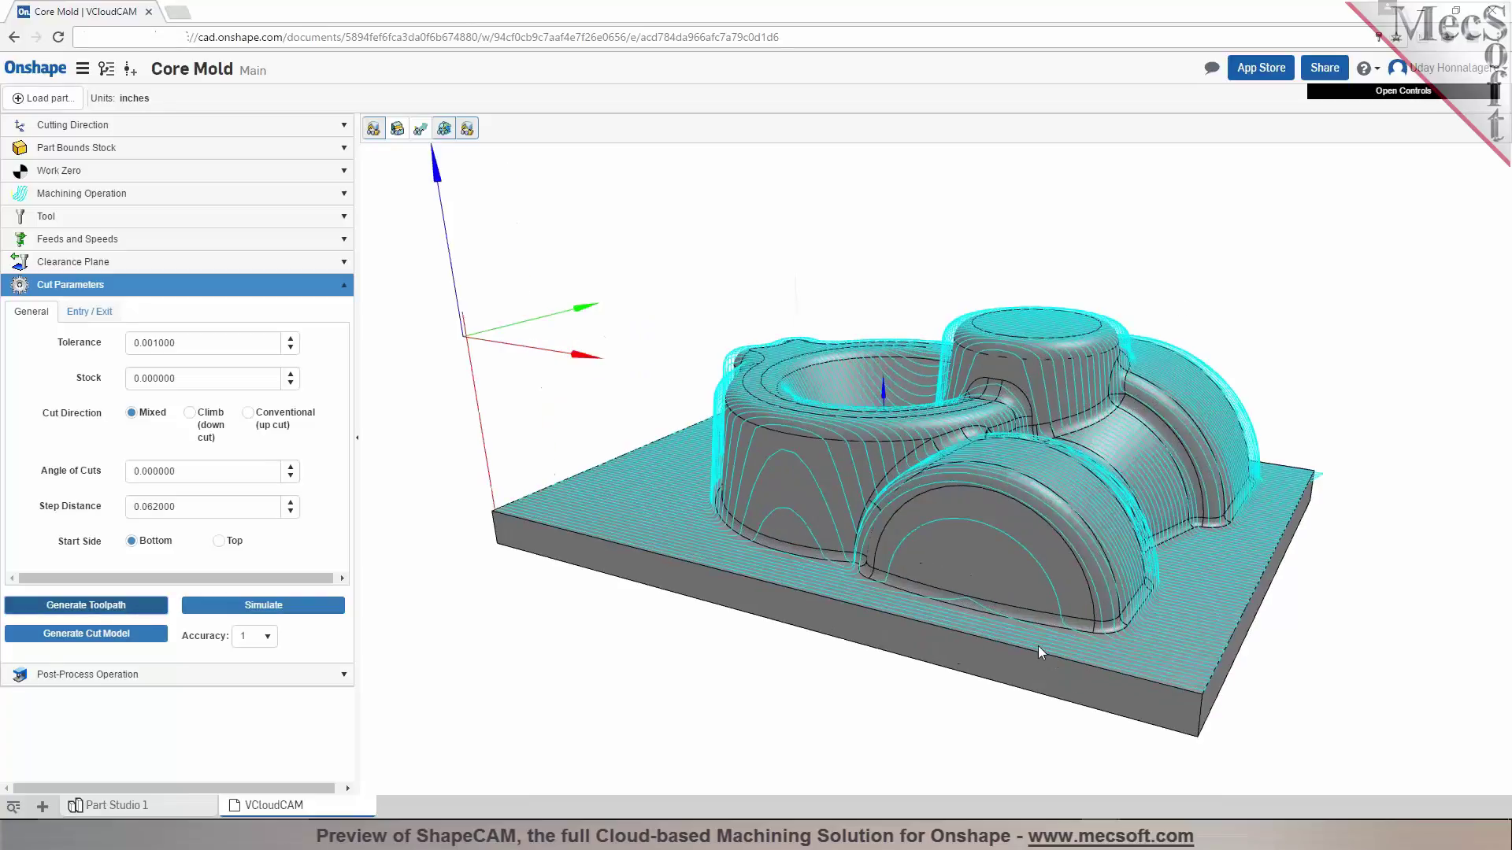
scroll(1101, 642, "down", 2)
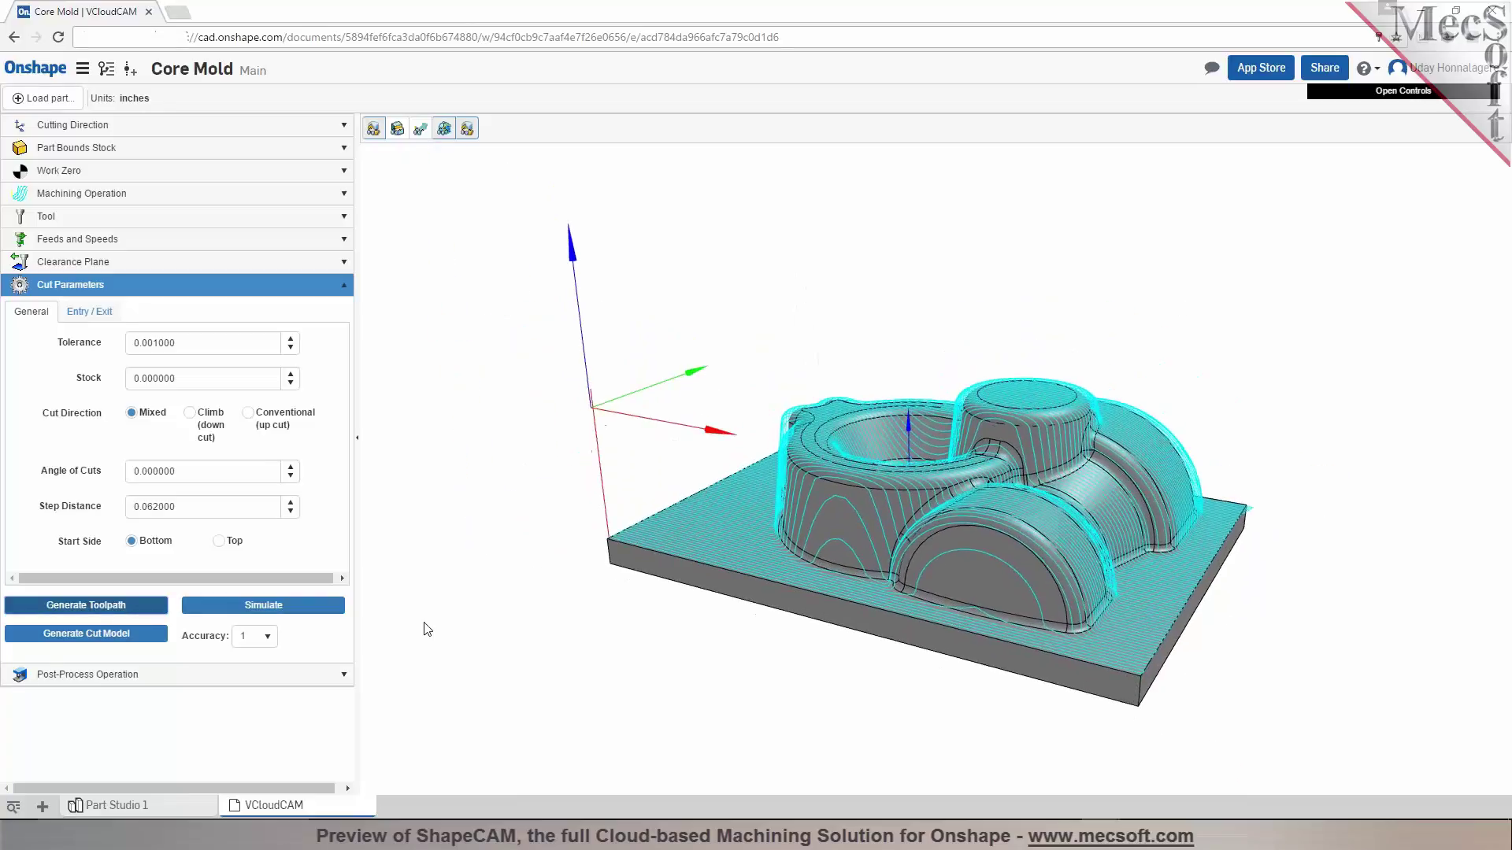
mouse_move(814, 678)
left_mouse_down()
mouse_move(824, 741)
mouse_move(823, 675)
mouse_move(814, 690)
left_mouse_up()
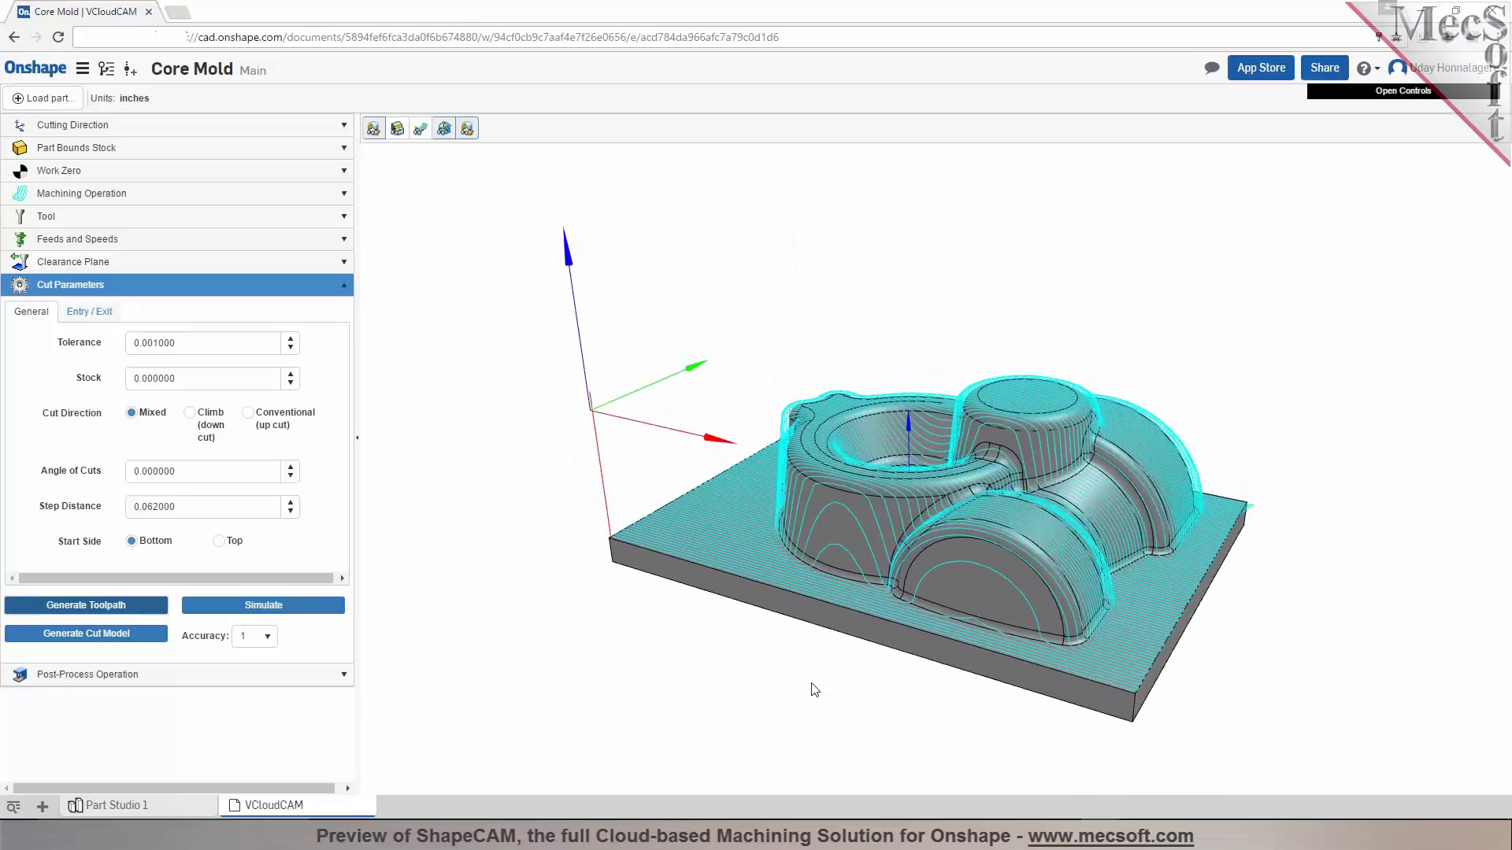